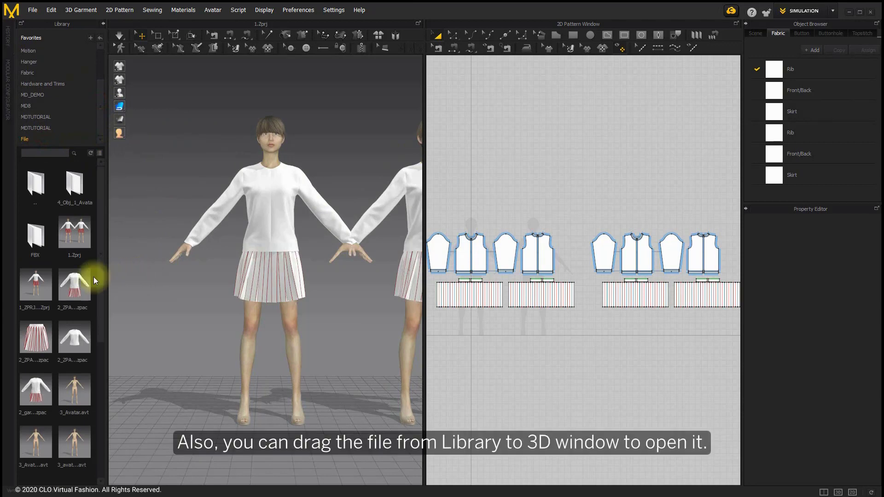
Open the library project 1_ZPRJ_ProjectFile.Zprj with garment and avatar, and load the same project again using the Add load type
drag(35, 289, 306, 162)
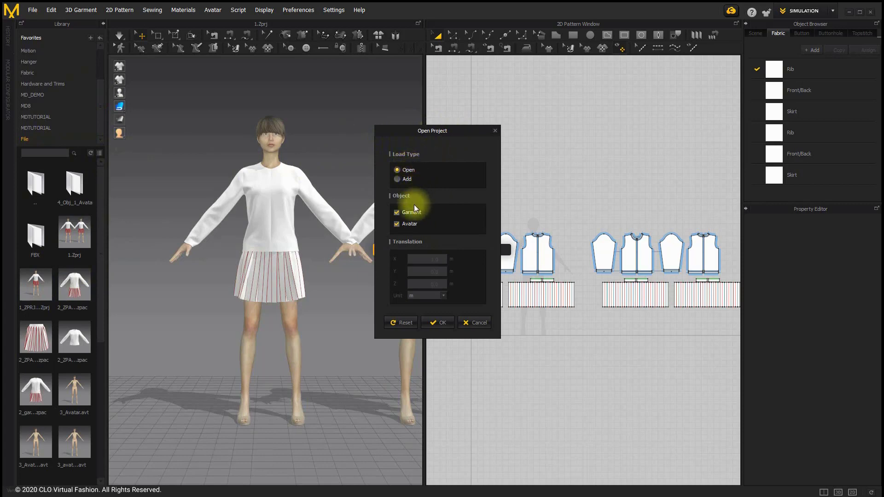
click(435, 323)
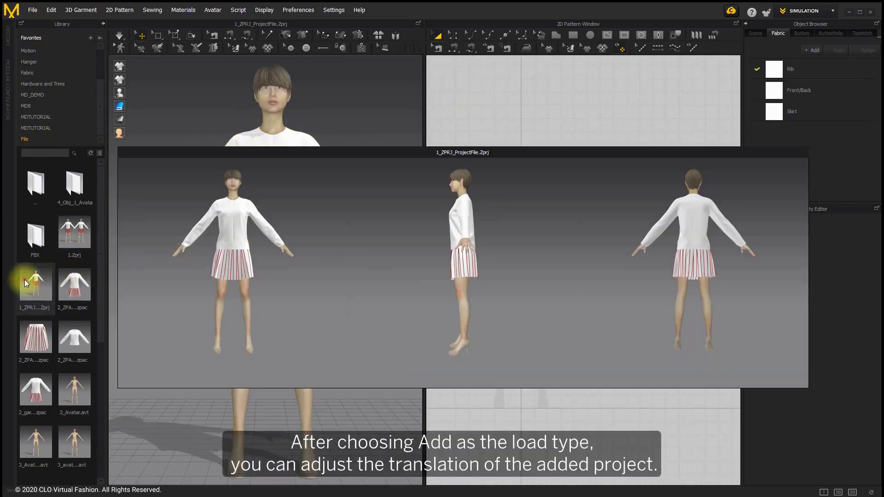
double_click(31, 276)
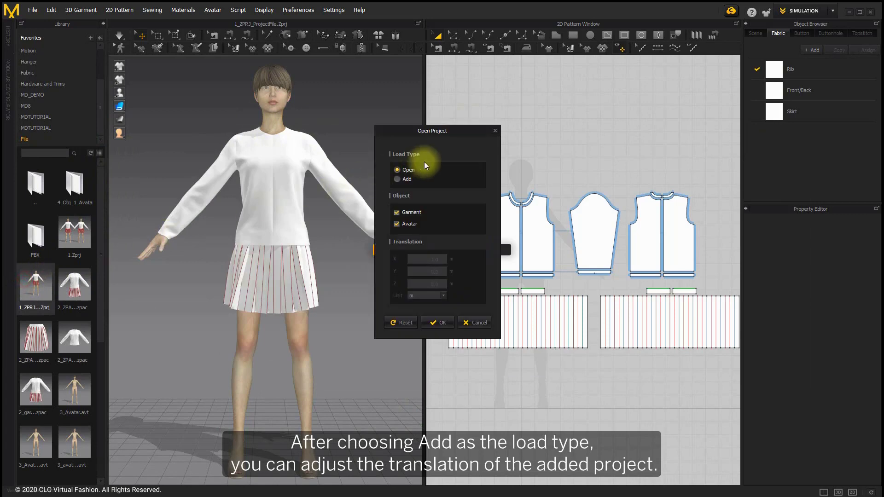
click(408, 181)
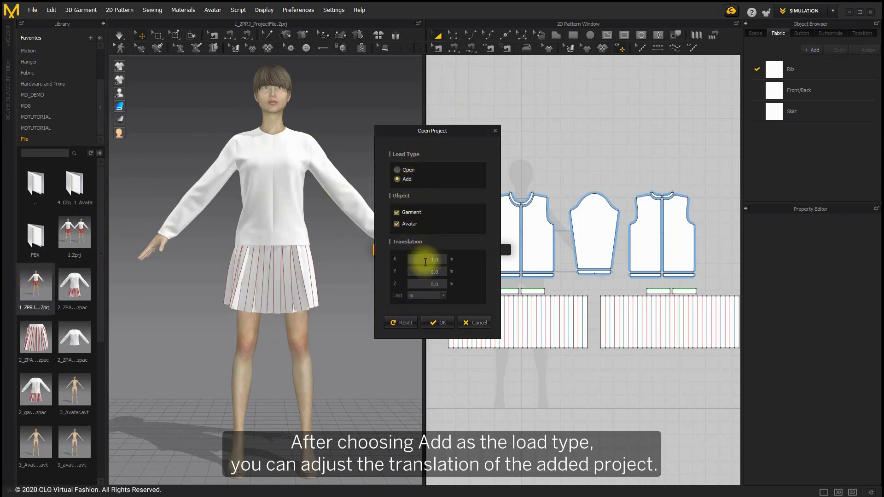
click(437, 323)
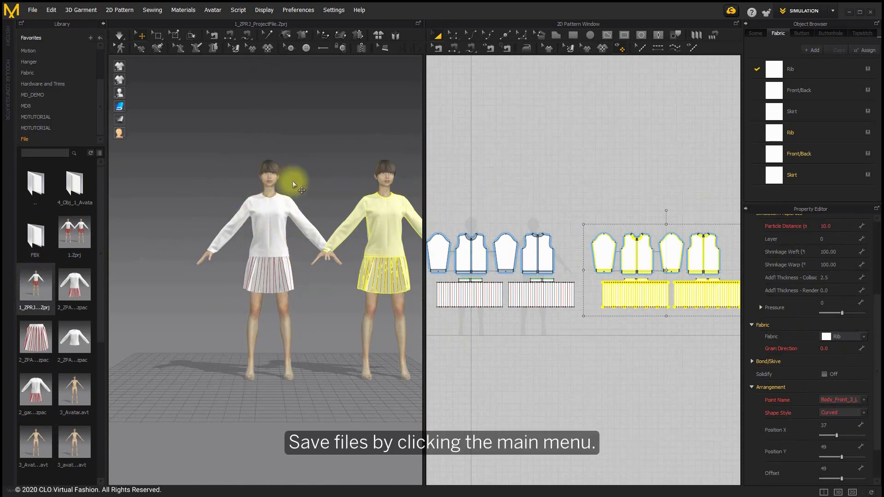
Save the two-avatar scene as a new project file named 1_1 in the File folder
scroll(291, 181, up, 3)
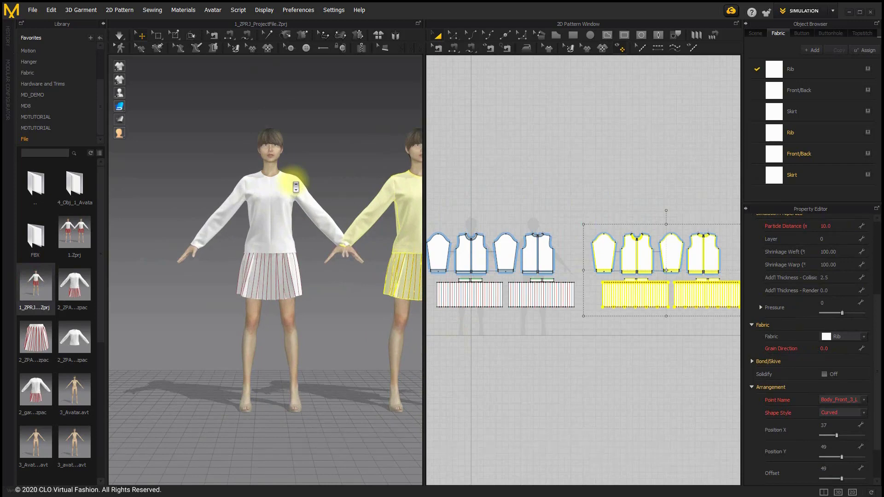
click(32, 9)
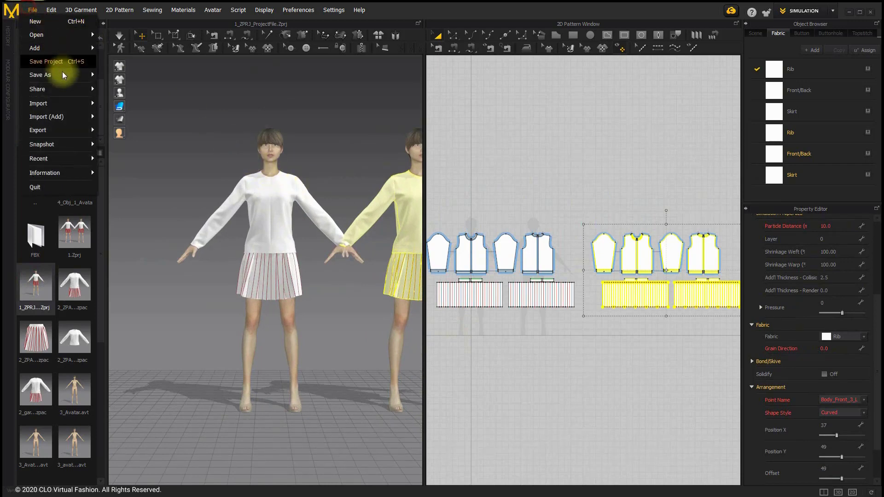
mouse_move(64, 78)
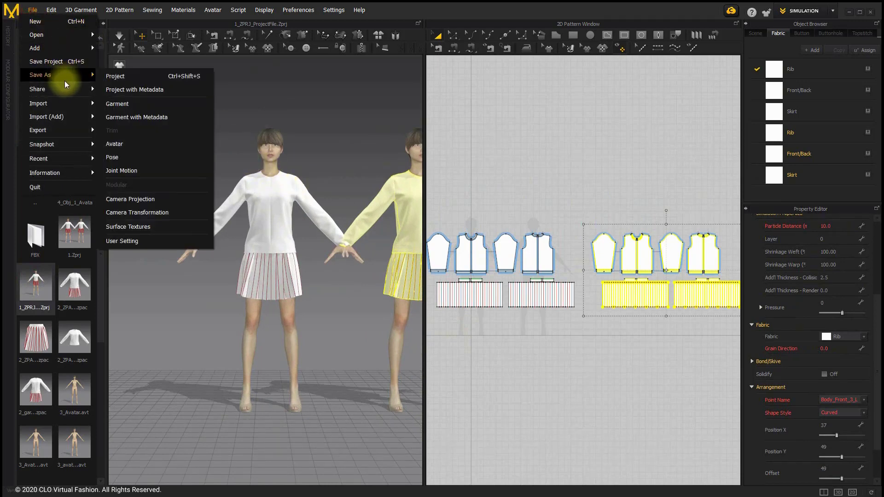
click(125, 76)
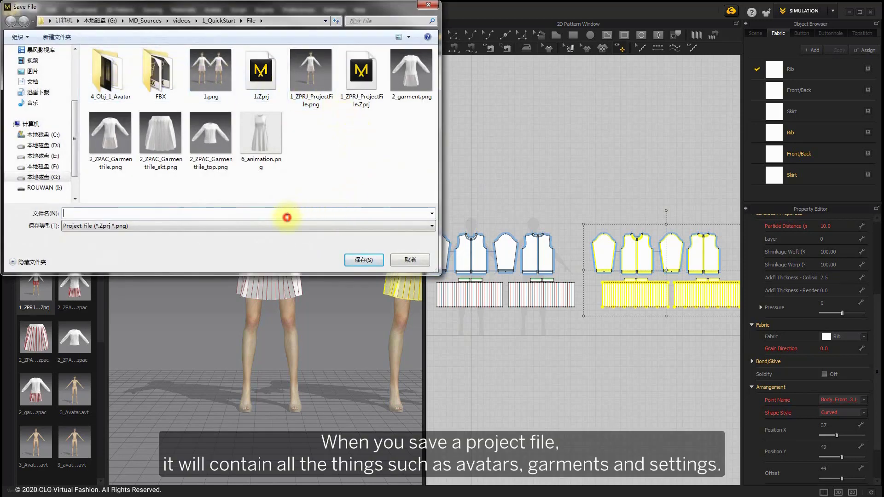
text(1)
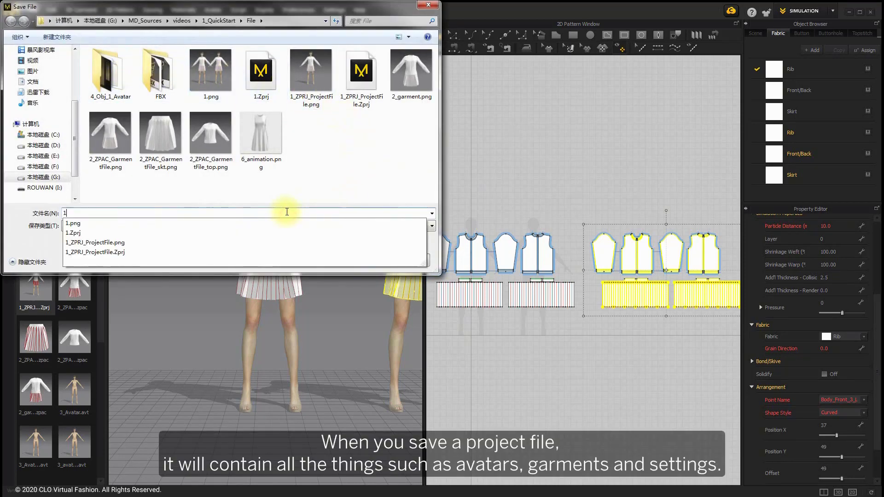
text(_0)
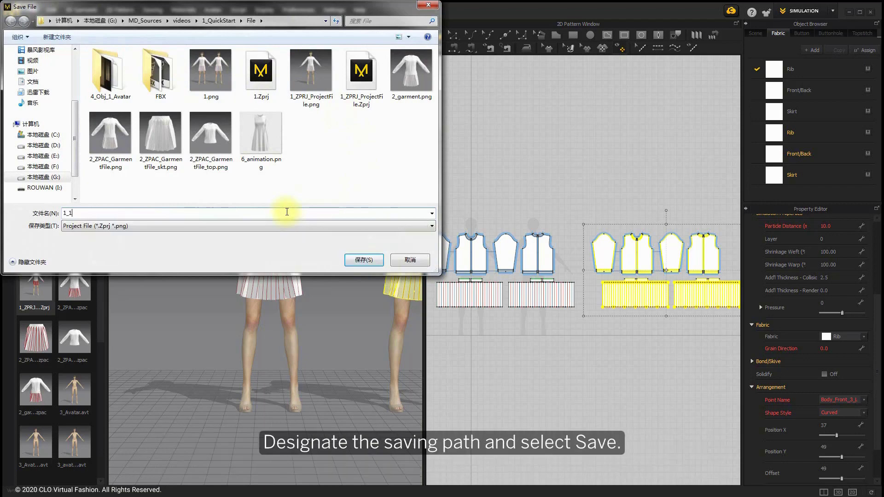
key(Return)
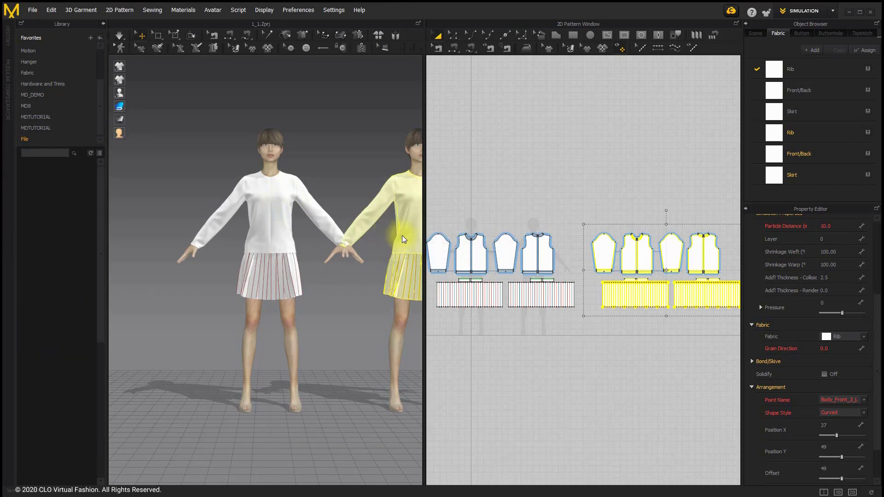
Start a new file without saving the current project and delete the second avatar
click(342, 146)
click(33, 9)
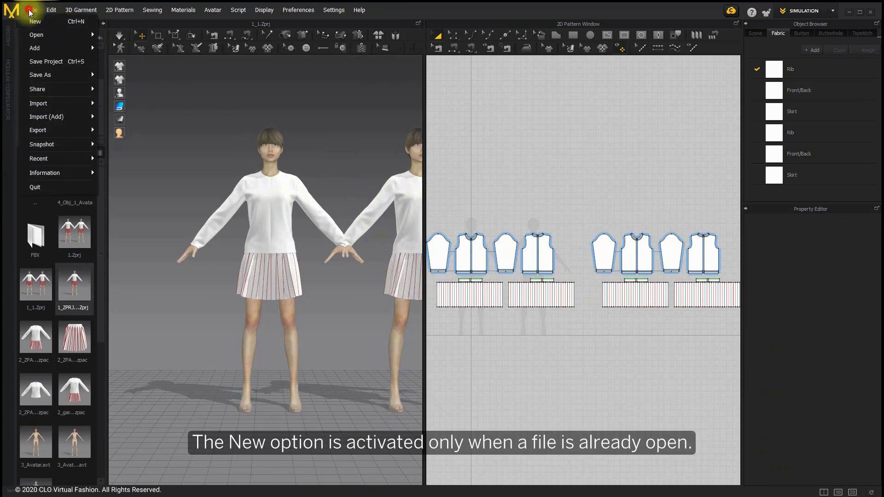
click(38, 22)
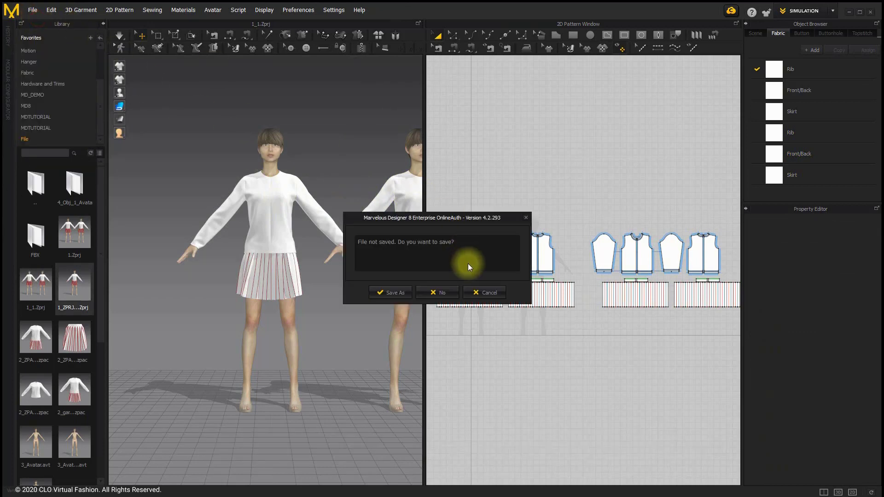
click(442, 291)
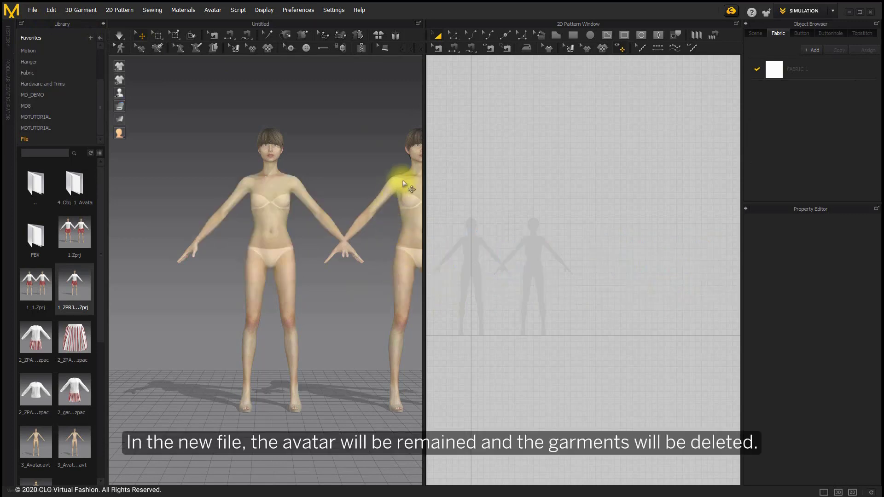
click(402, 181)
key(Delete)
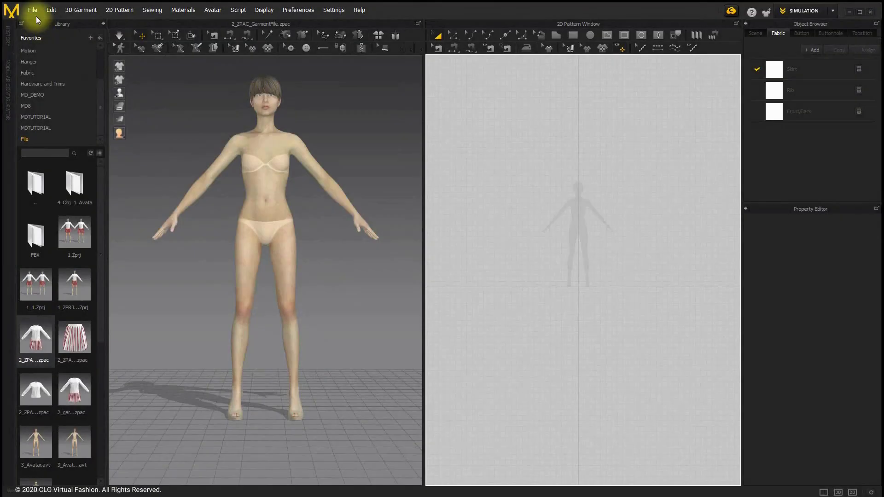
Open the garment file 2_garment.zpac and load its avatar pose and size
click(35, 14)
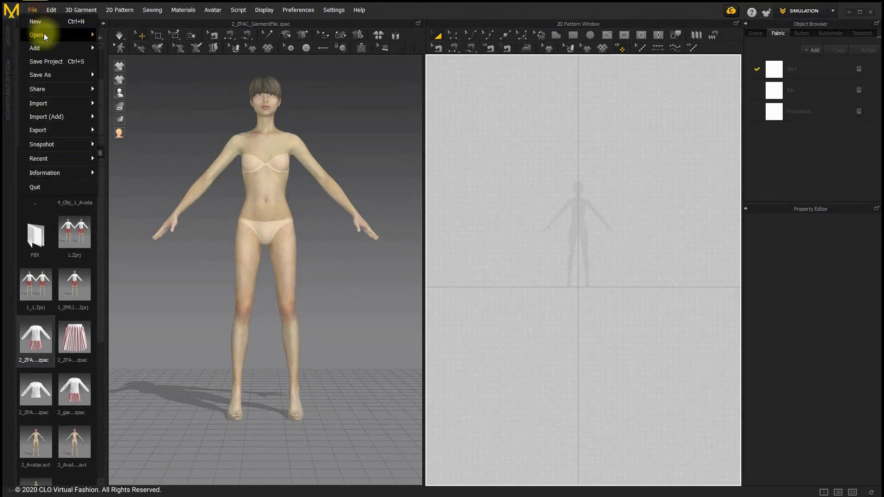
mouse_move(46, 37)
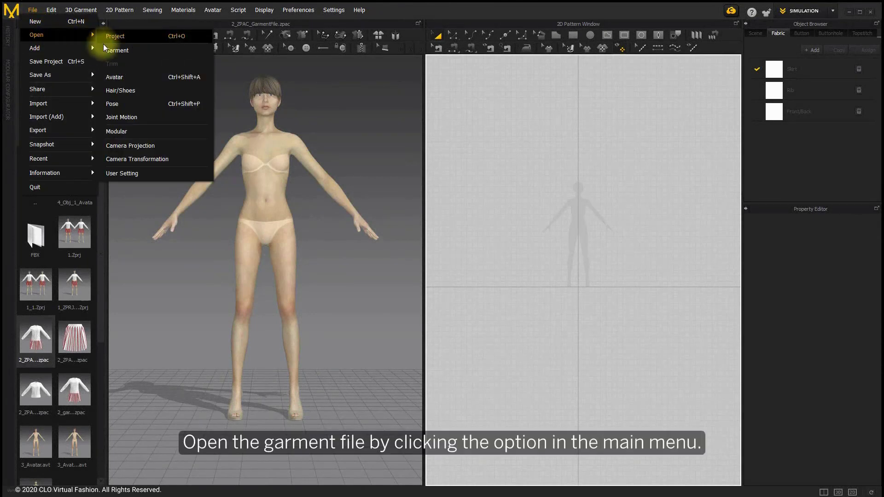
click(105, 49)
click(474, 294)
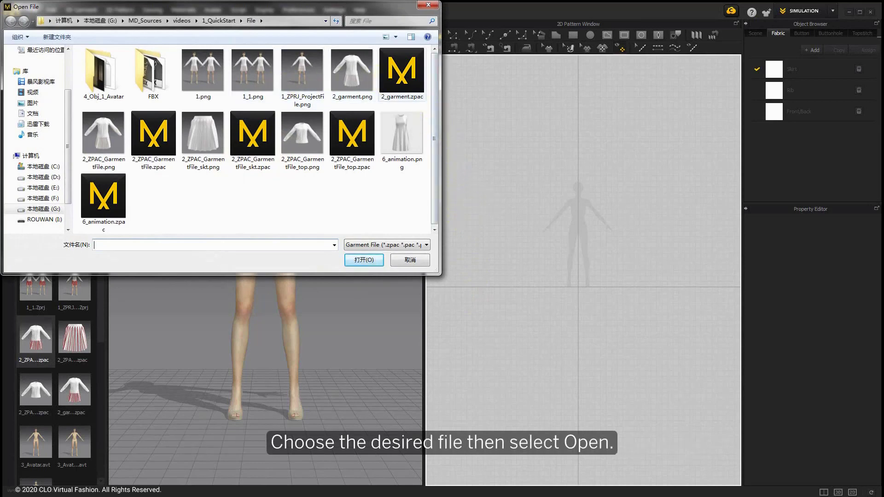
double_click(396, 88)
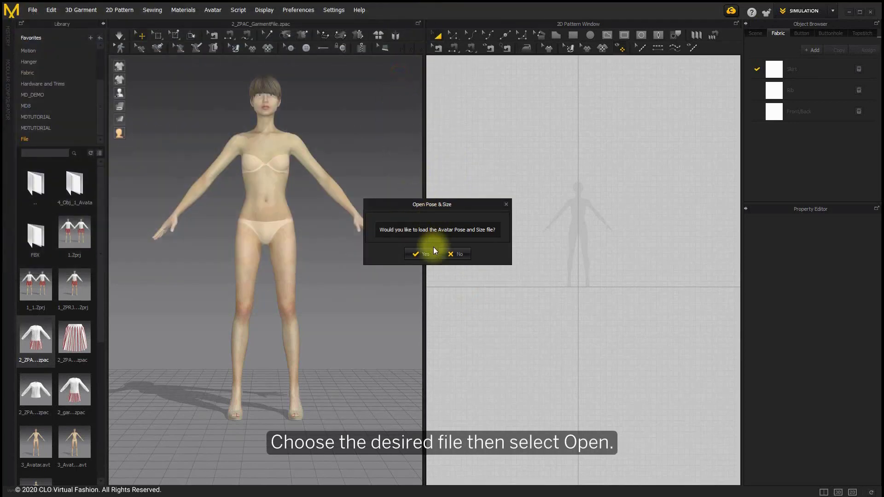
click(432, 251)
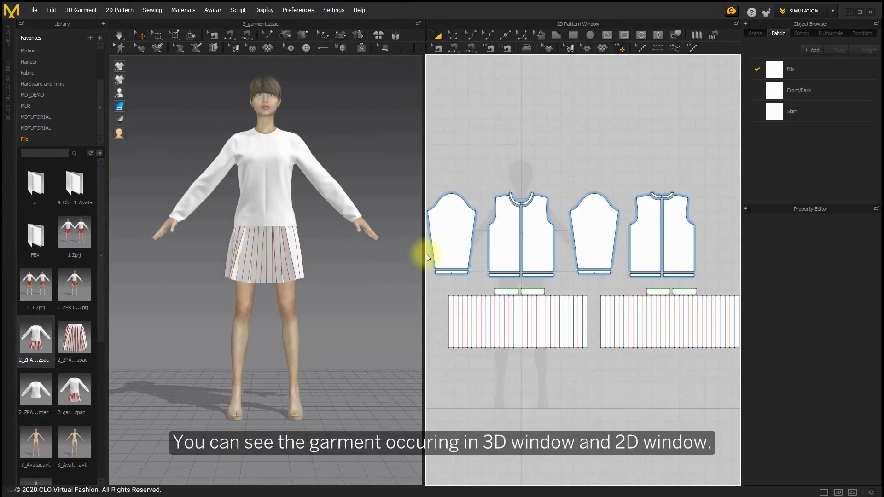
Replace the current garment with the library file 2_ZPAC_GarmentFile_top.zpac using the Open load type, without loading the avatar pose and size
double_click(28, 389)
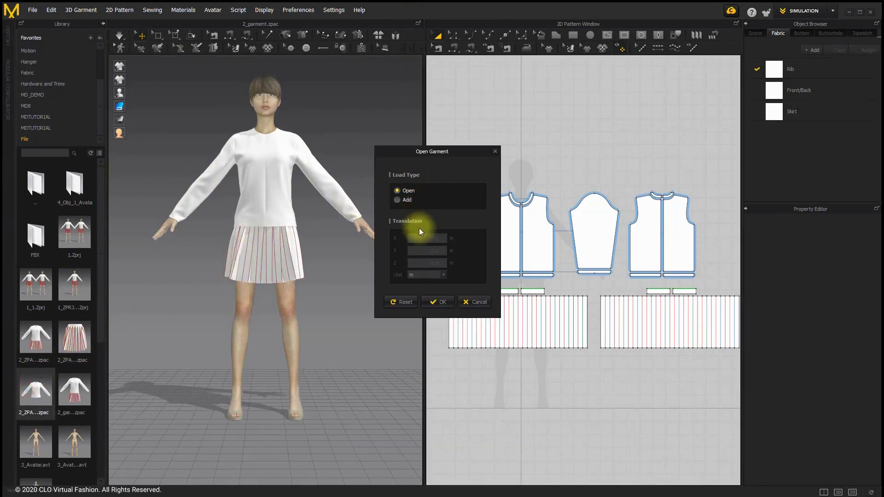
click(438, 302)
click(467, 252)
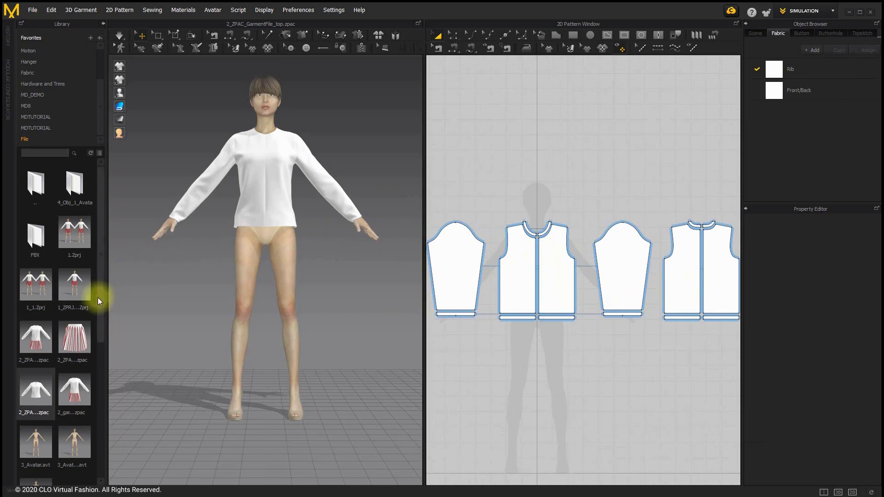
Add the skirt garment 2_ZPAC_GarmentFile_skt.zpac from the library to the workspace using the Add load type
double_click(80, 320)
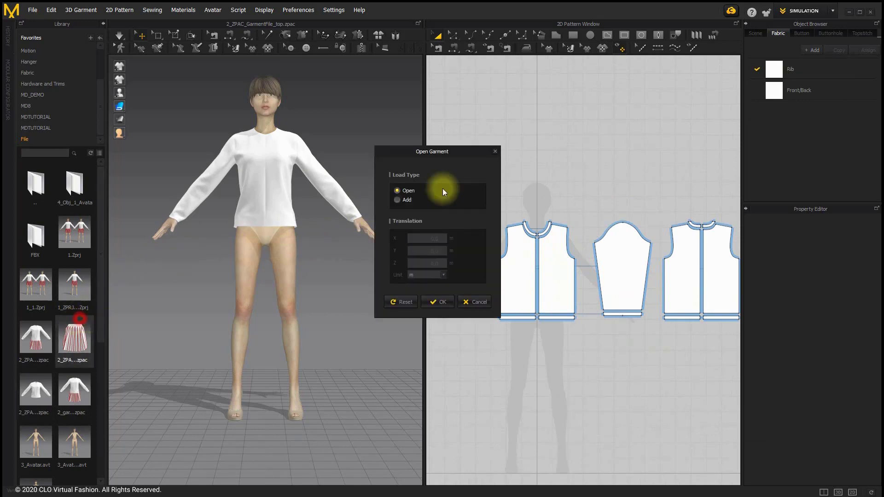
click(406, 200)
click(437, 300)
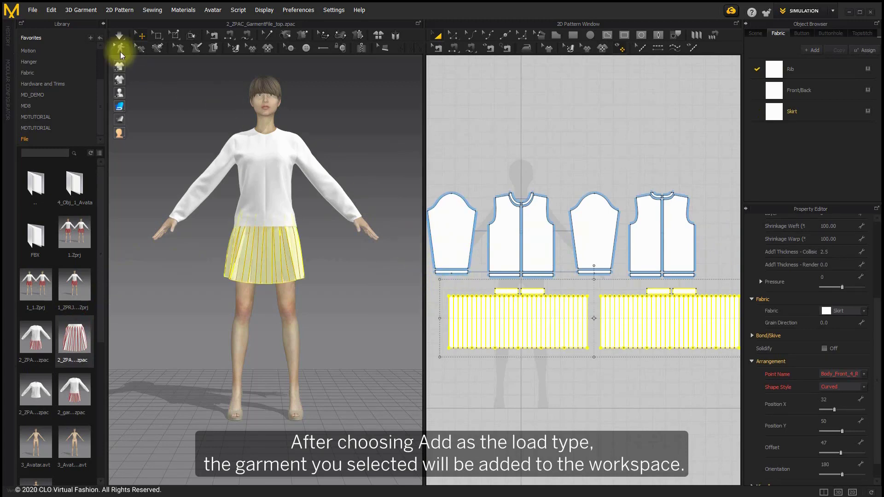
Save the combined top and skirt as a garment file named 2_ZPAC_GarmentFile2.zpac
click(34, 11)
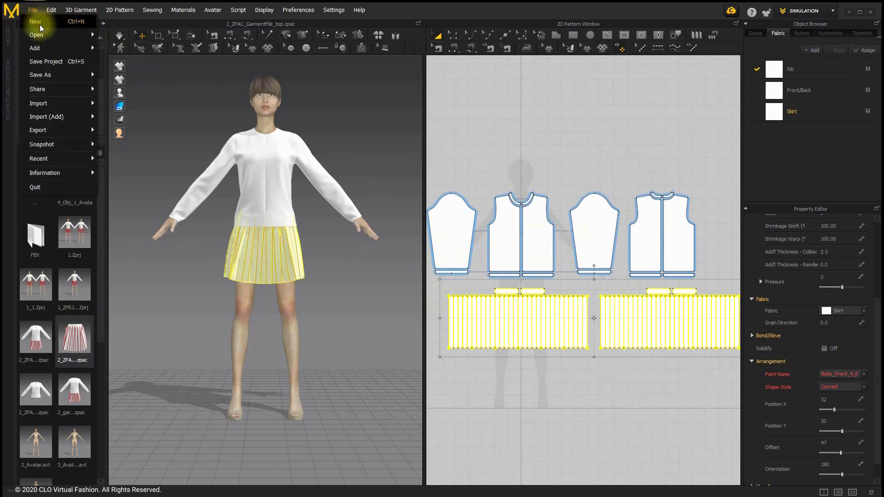
mouse_move(48, 75)
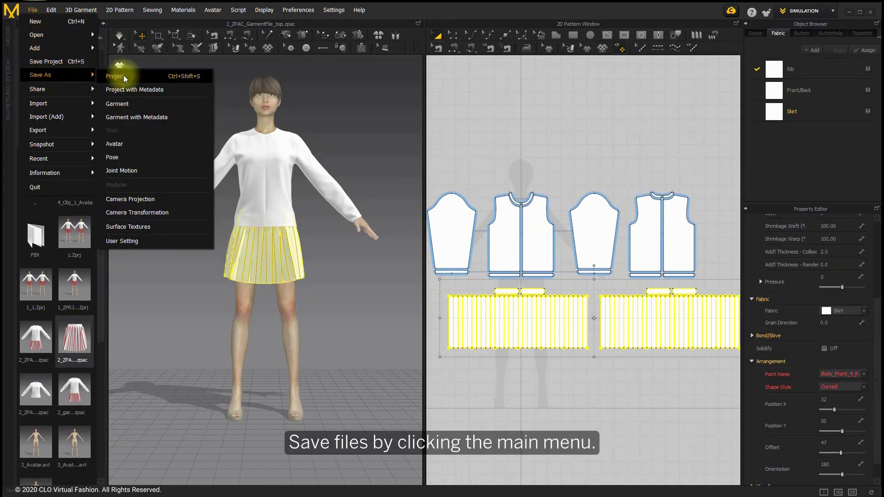
click(125, 105)
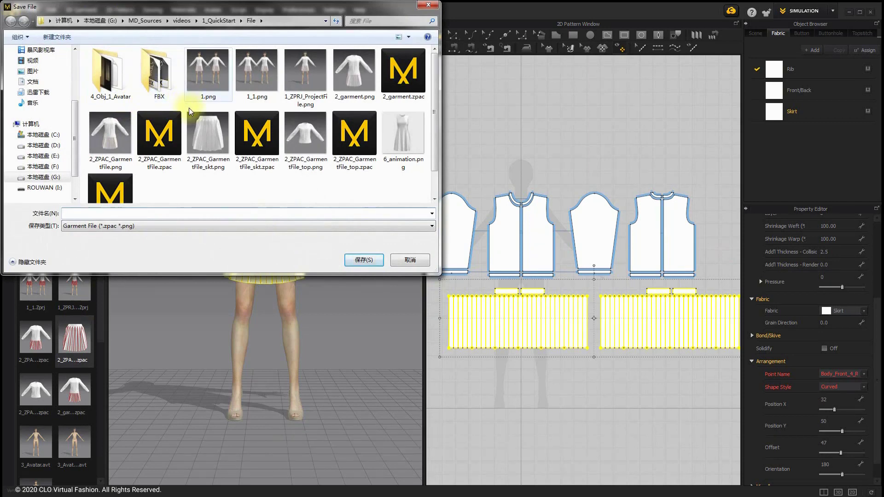
click(159, 146)
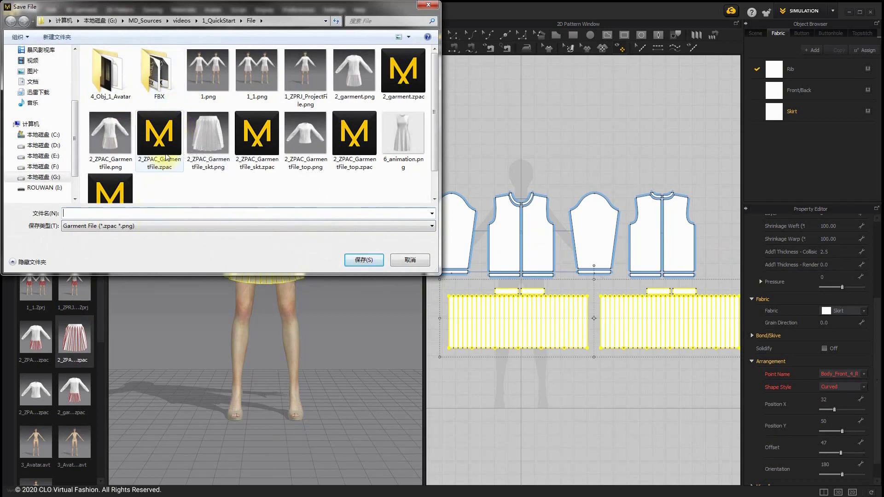
click(114, 212)
click(115, 213)
text(2_ZPAC_GarmentFile2.zpac)
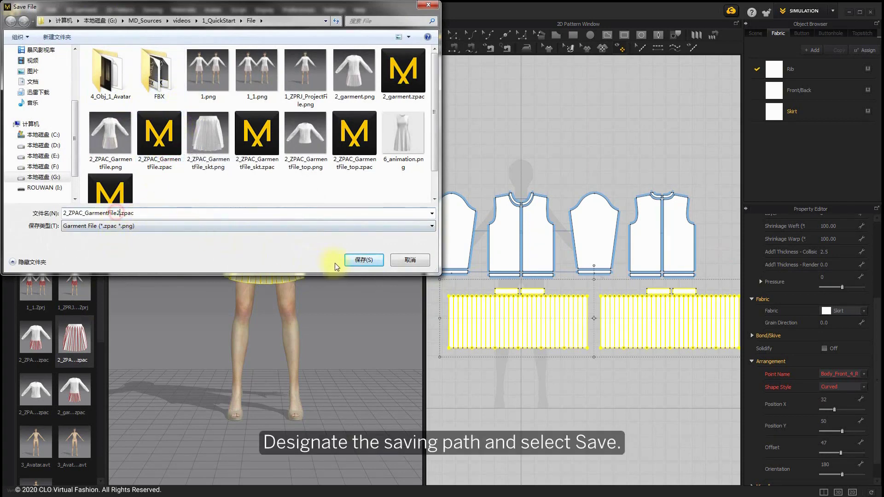
click(360, 259)
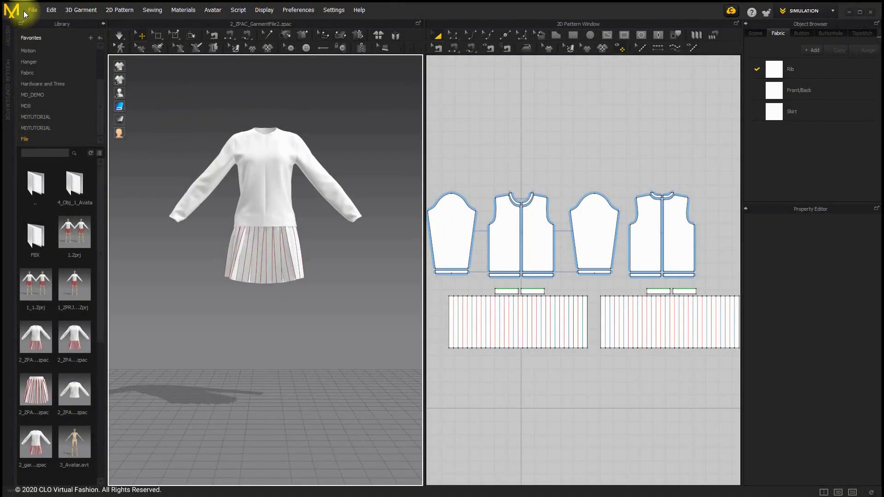
Open the avatar file Female_A_V3.avt to place an avatar inside the garment
click(24, 11)
mouse_move(36, 36)
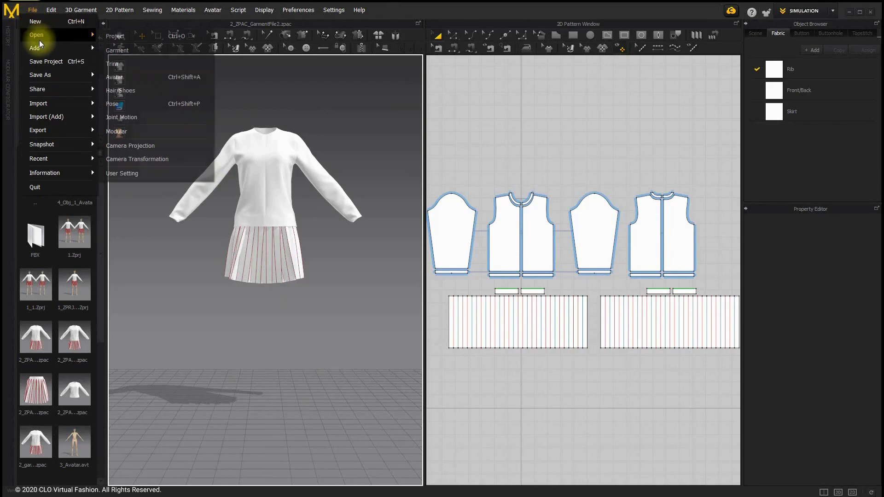
click(134, 78)
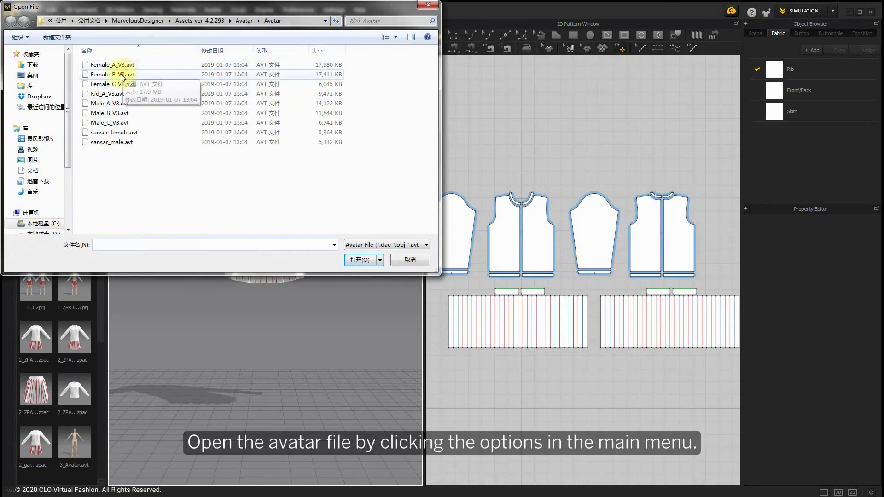
double_click(116, 65)
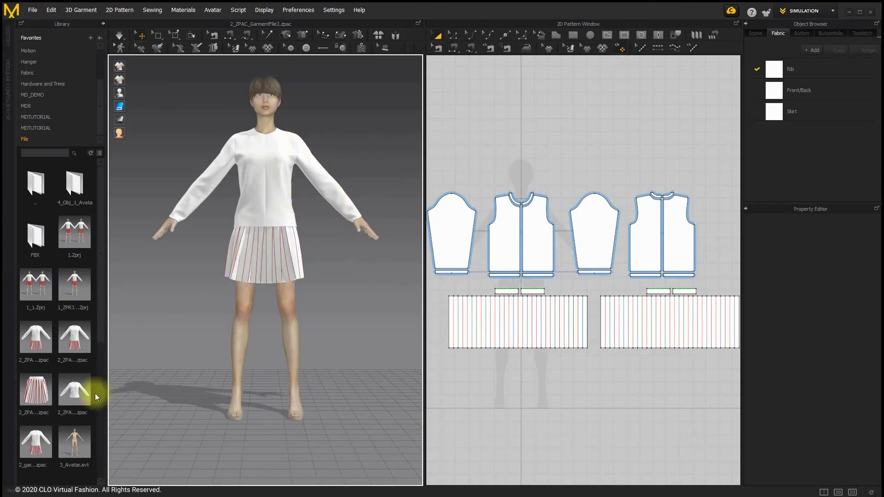
Replace the current avatar with the library file 3_Avatar.avt using the Open load type, without saving the current file
mouse_move(74, 444)
drag(76, 444, 346, 298)
click(454, 291)
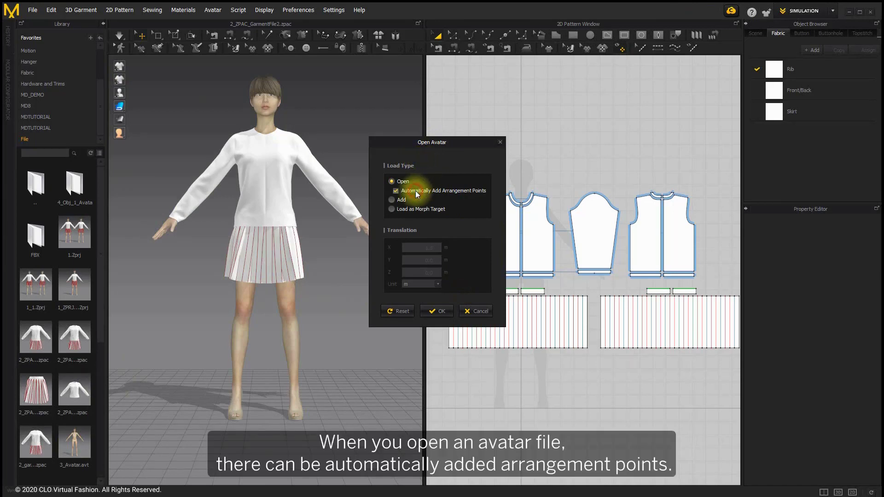
click(447, 312)
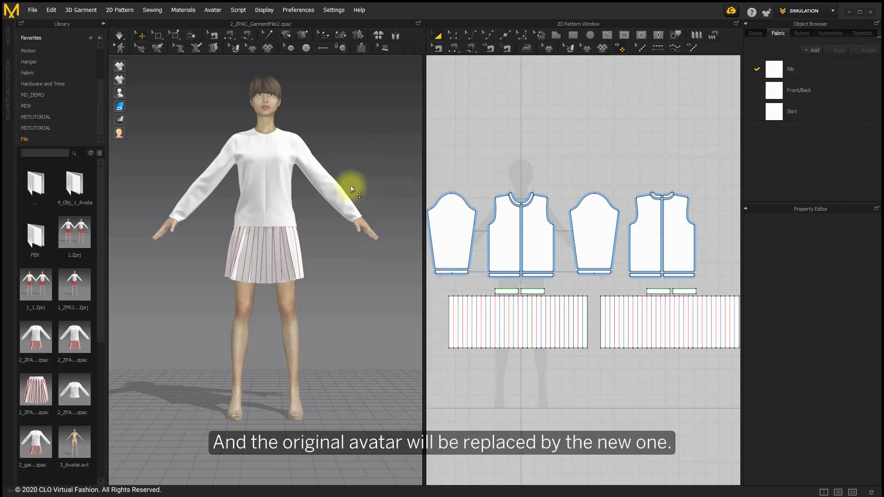
Add a second avatar from the library file 3_Avatar.avt to the workspace using the Add load type
click(84, 442)
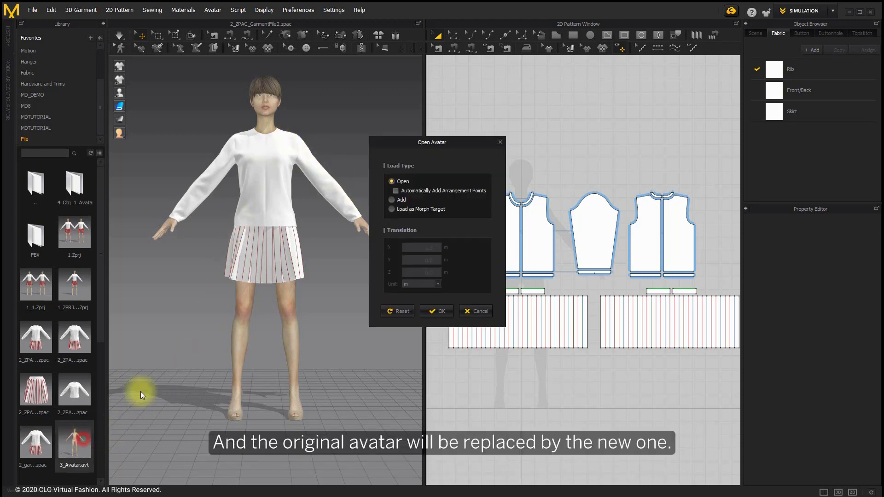
click(403, 200)
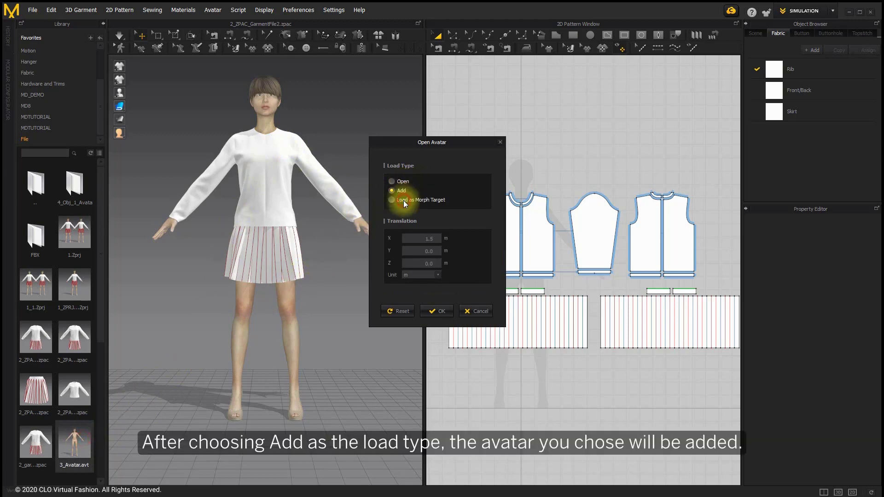
click(429, 312)
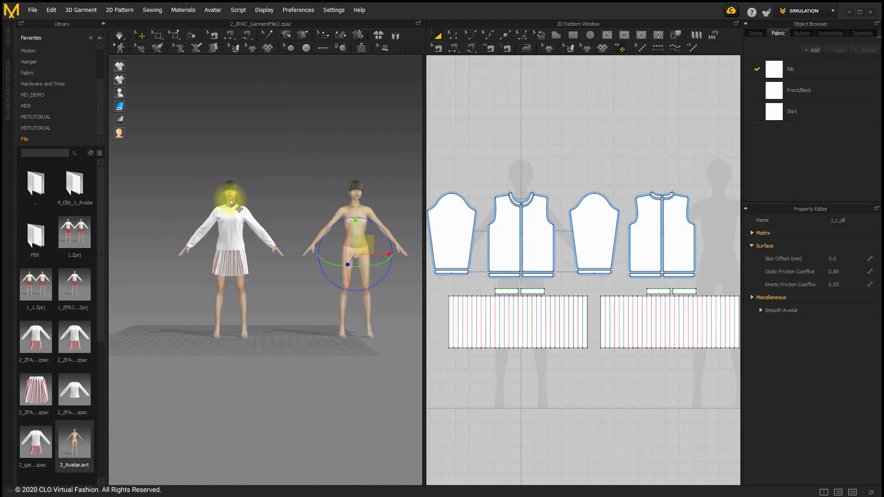
Save the avatar as an avatar file named 3_Avatar2.avt in the File folder
click(32, 9)
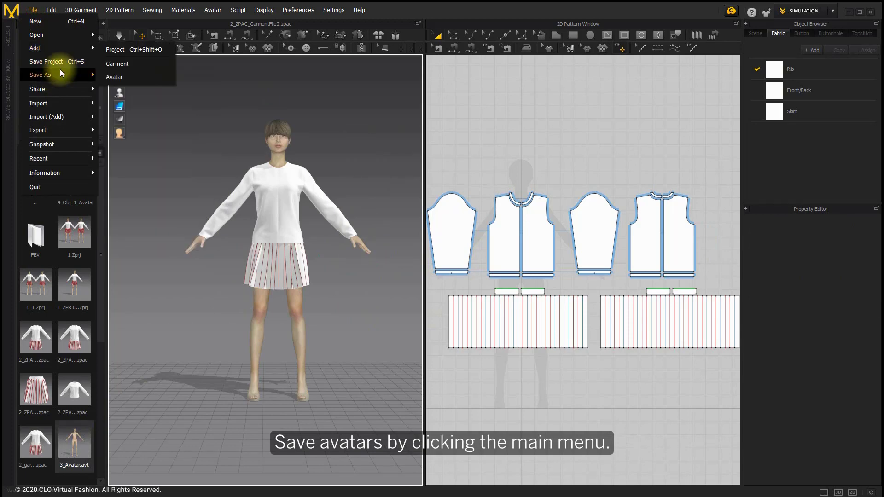
mouse_move(97, 75)
click(115, 144)
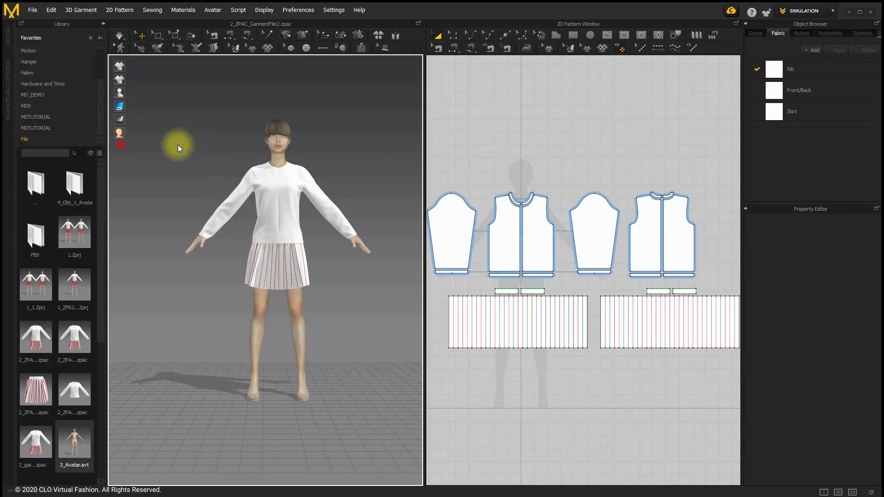
click(224, 93)
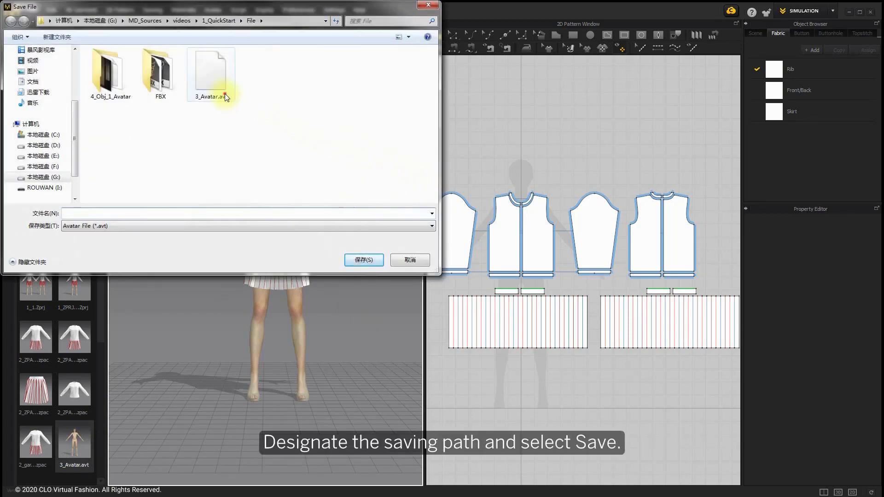
click(85, 210)
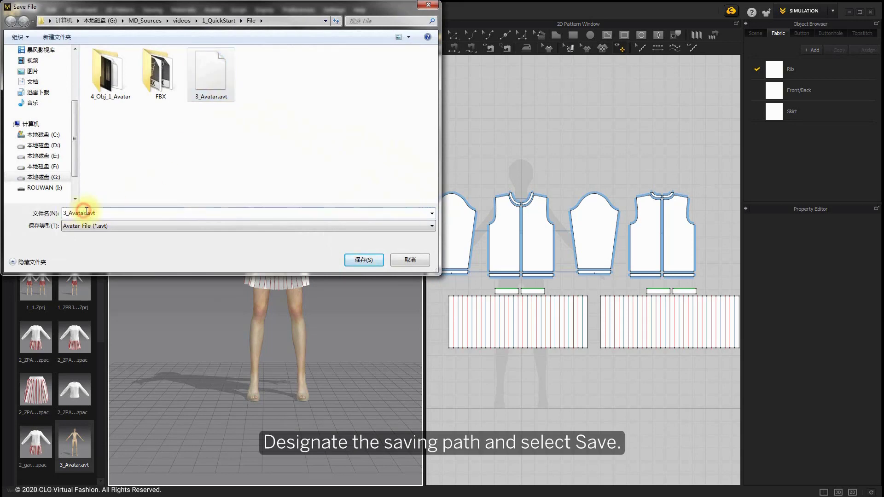
click(84, 211)
text(2)
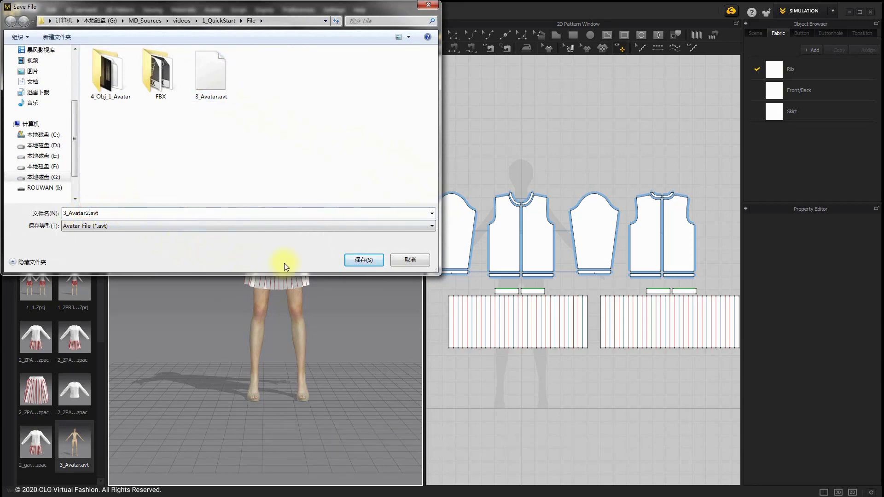
click(362, 261)
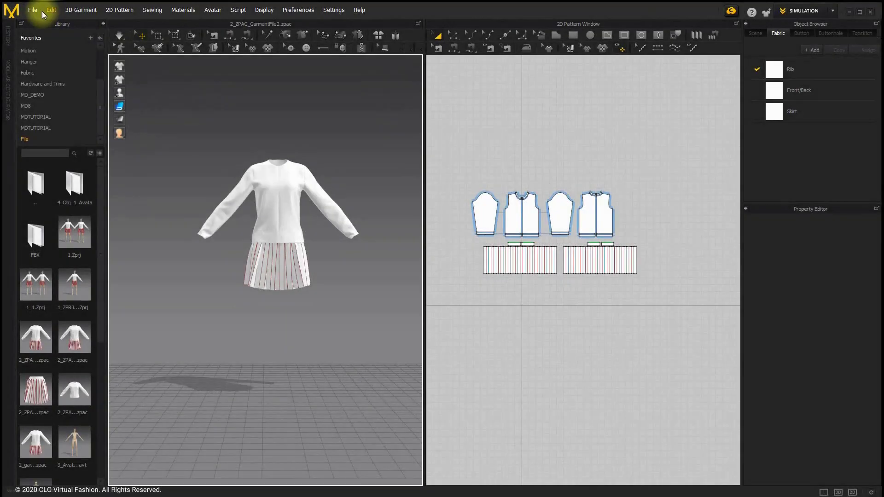
Import 4_Obj_1_Avatar.obj from the 4_Obj_1_Avatar folder as an avatar, using the Open load type and mm scale
click(31, 10)
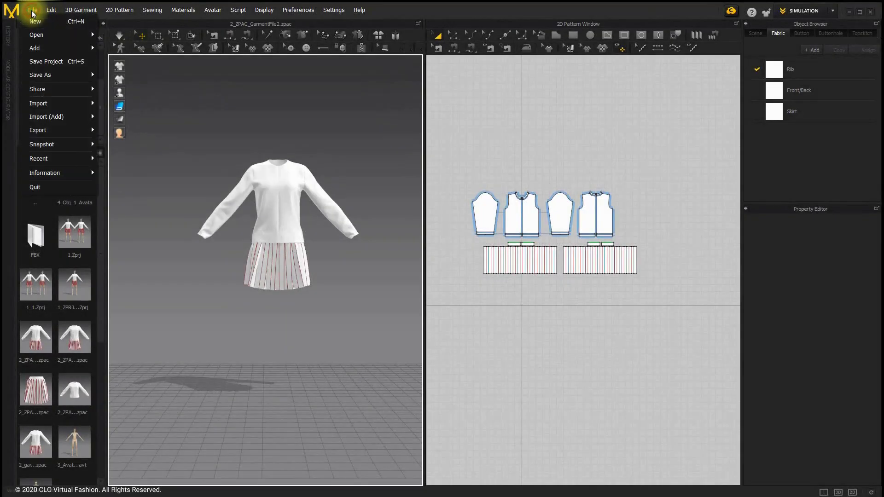
mouse_move(60, 104)
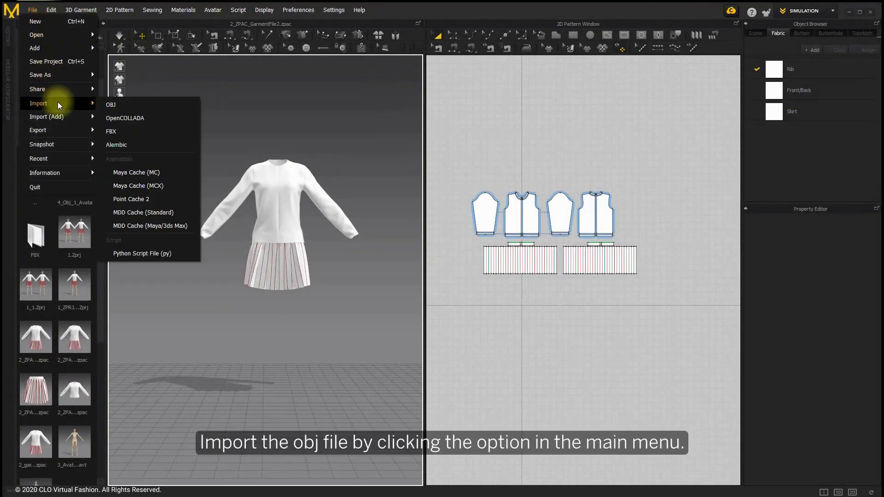
click(111, 105)
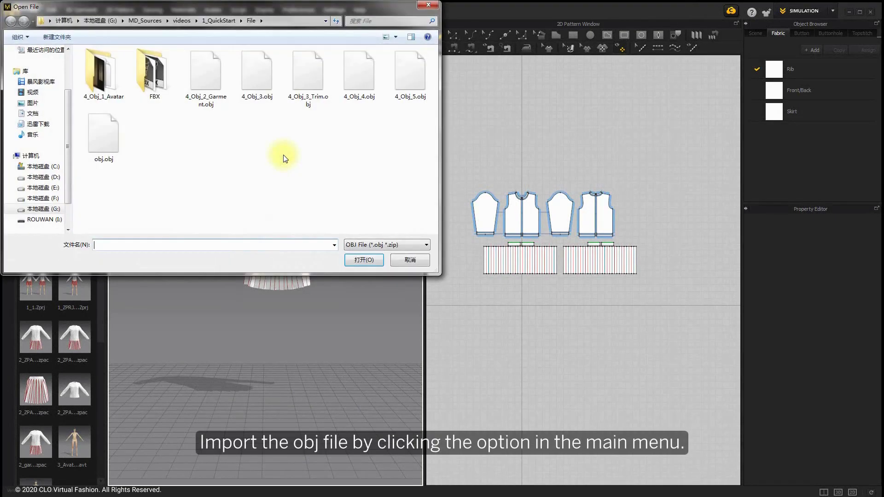
double_click(114, 70)
double_click(118, 69)
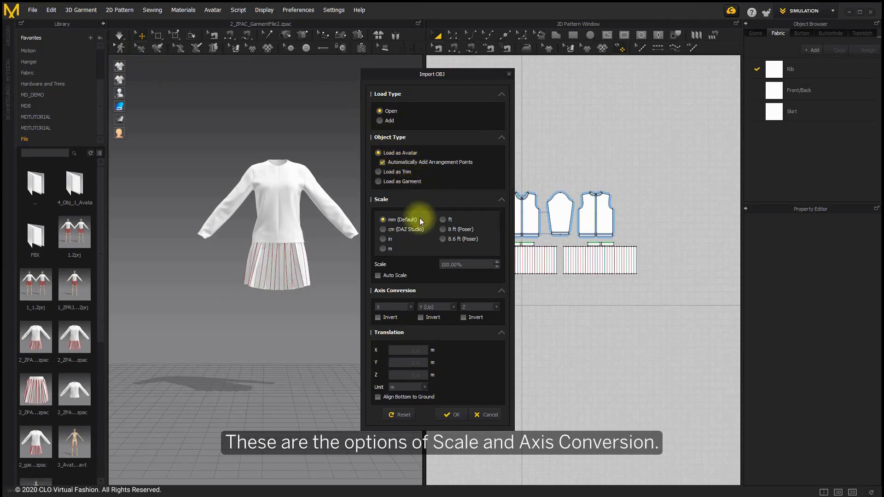
click(449, 415)
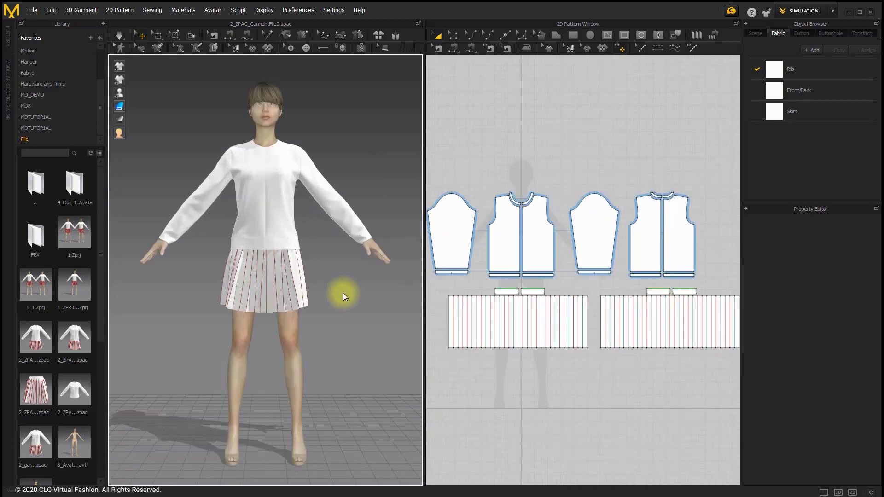
Import 4_Obj_1_Avatar.obj again as an additional avatar using the Add load type, with an X translation of 1 m
click(27, 10)
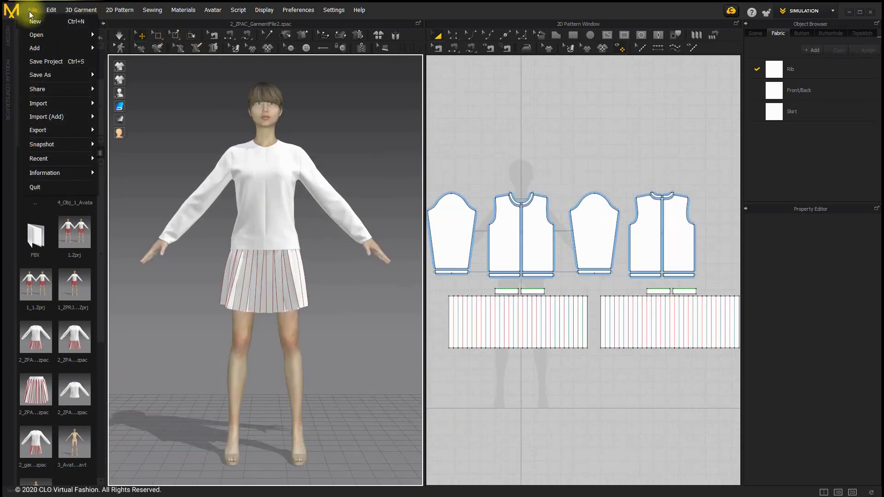
mouse_move(45, 102)
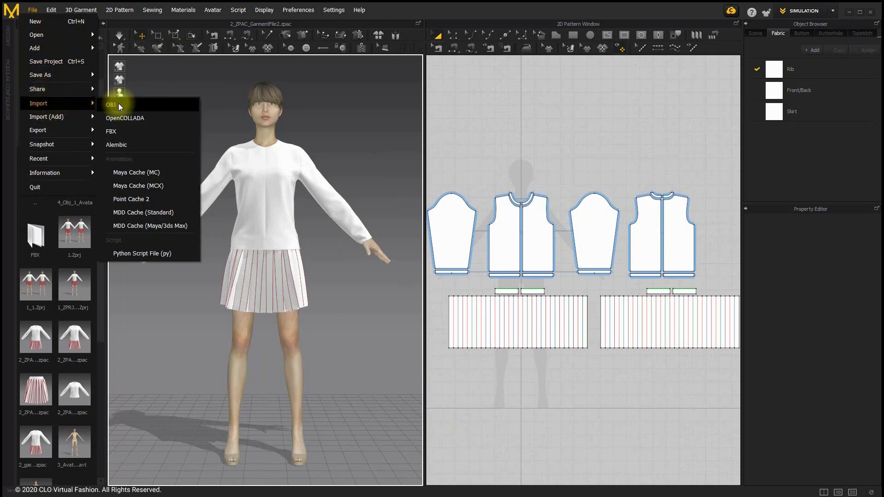
click(120, 104)
double_click(112, 81)
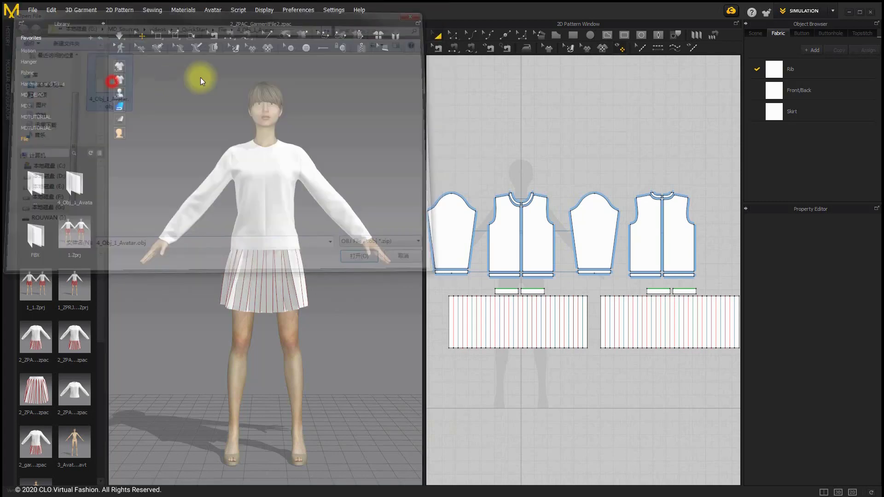
click(388, 121)
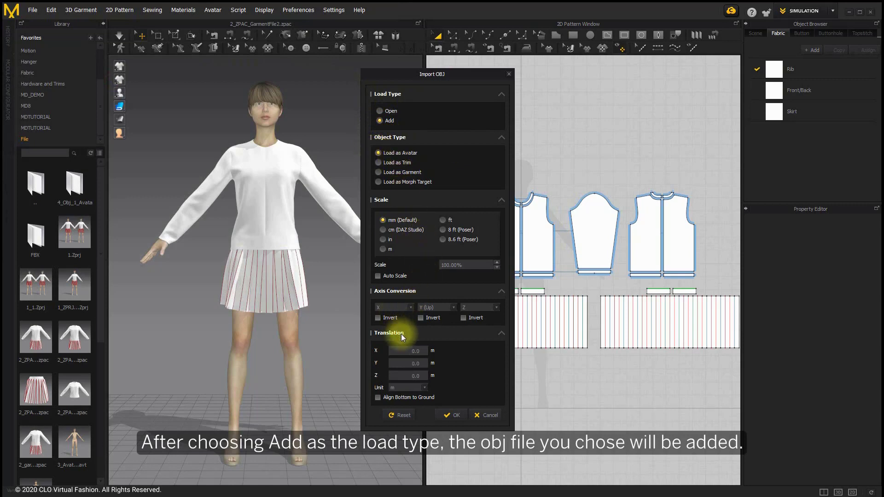
click(416, 351)
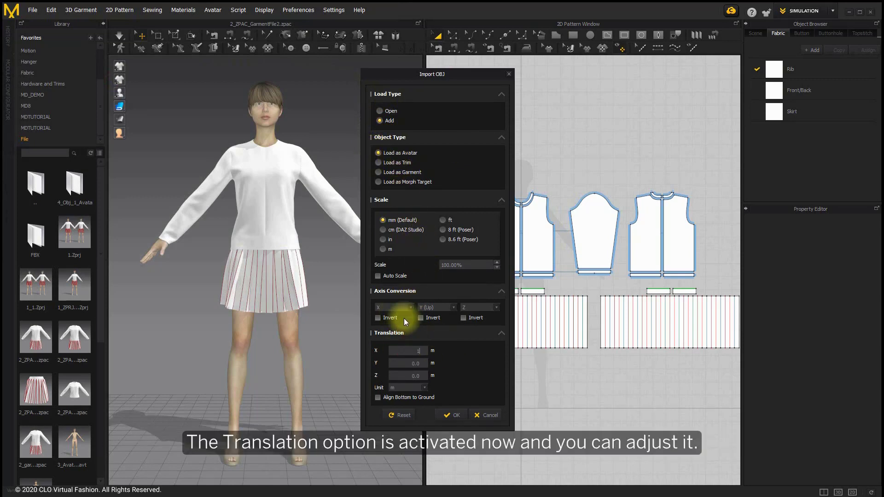
click(455, 414)
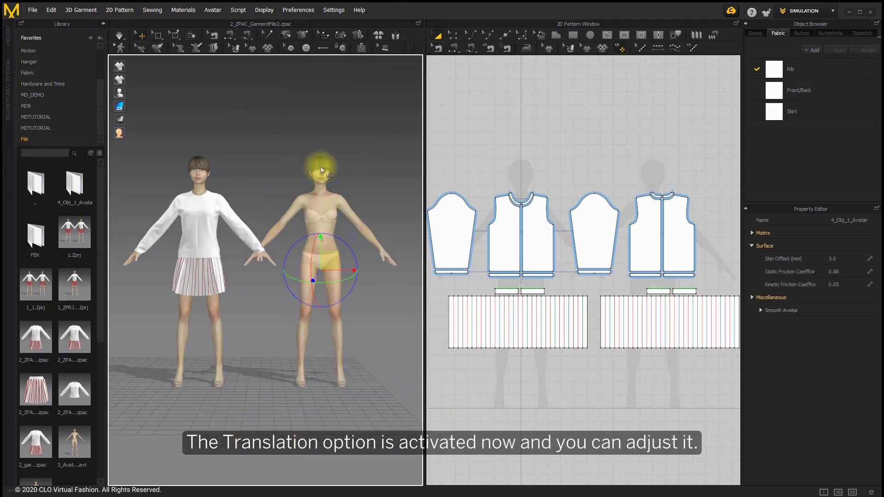
Delete the added unclothed avatar and simulate the garment on the remaining avatar in front view
click(309, 197)
key(Delete)
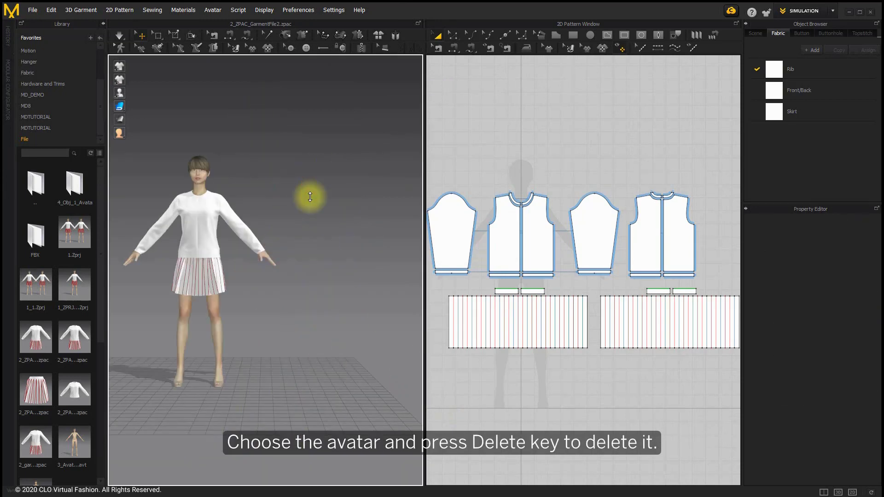
key(2)
click(119, 35)
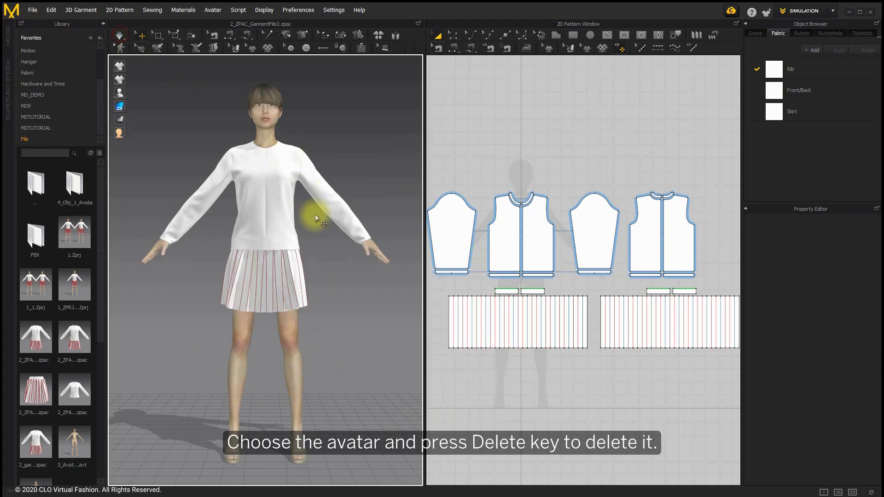
Open the library file 4_Obj_2_Garment.obj as a garment at cm (DAZ Studio) scale without saving the current file, and briefly simulate it
scroll(98, 287, down, 5)
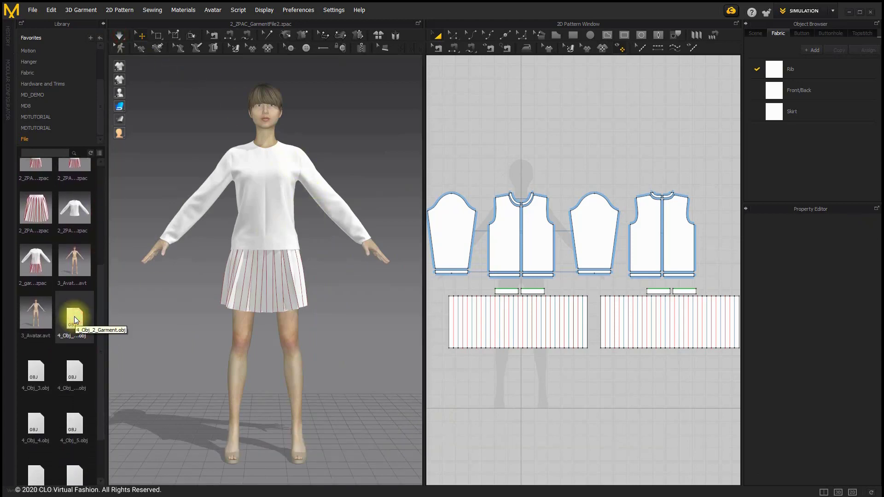
drag(74, 316, 349, 288)
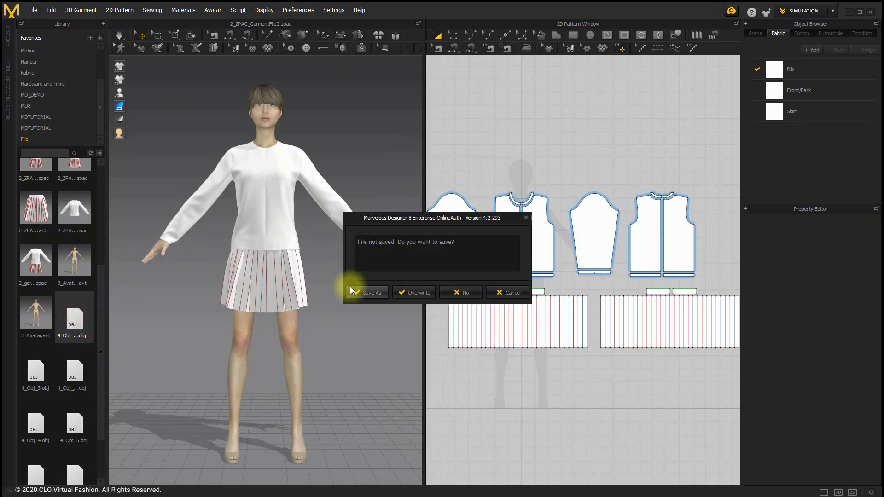
click(459, 287)
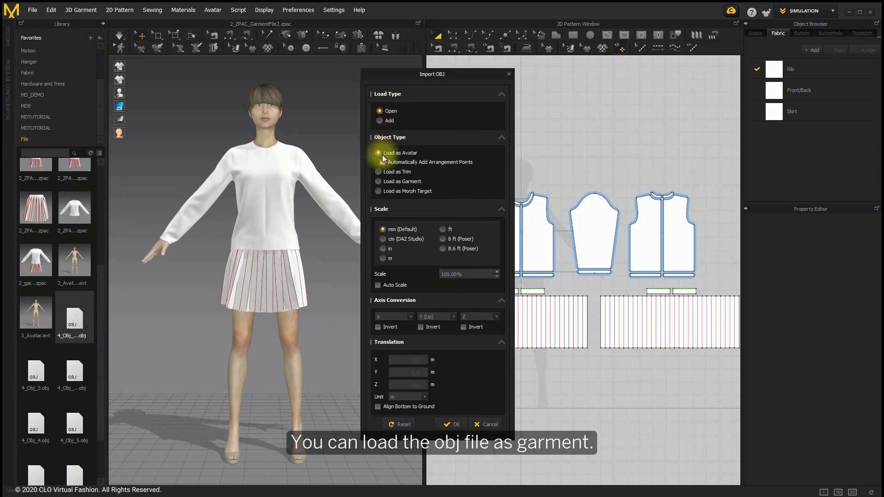
click(379, 182)
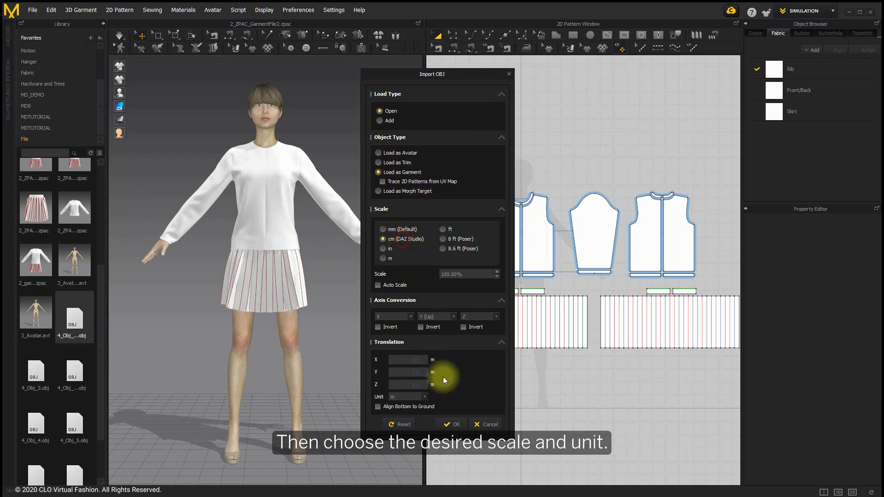
click(445, 422)
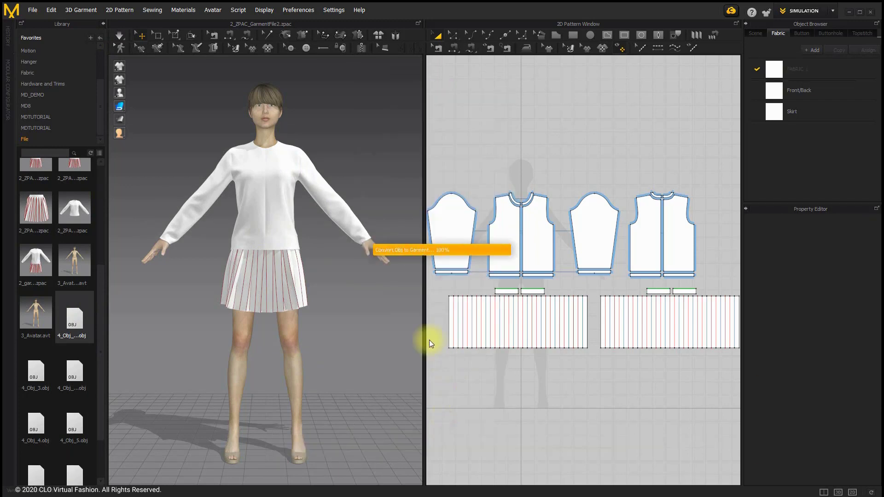
click(120, 36)
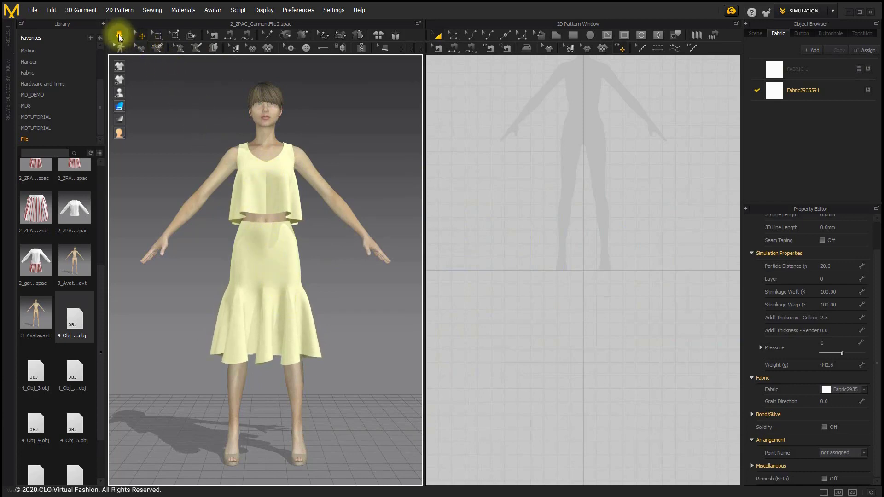
click(119, 36)
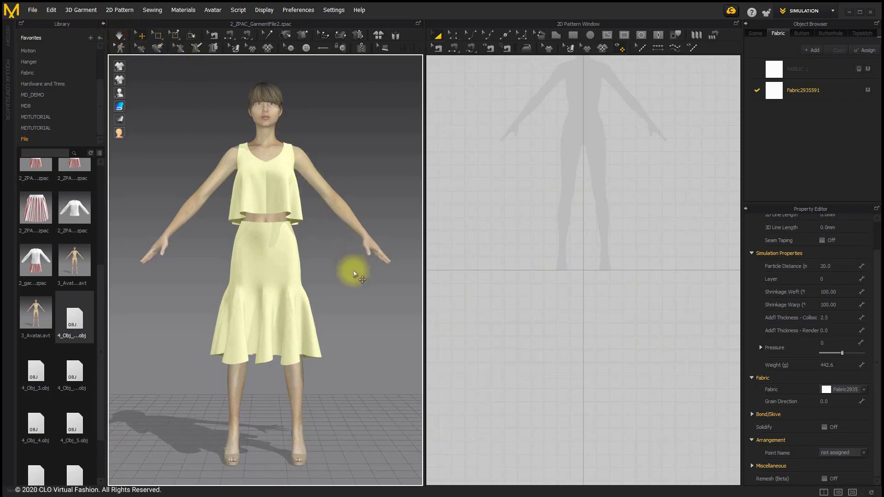
Open the library file 4_Obj_3_Trim.obj as a trim at mm scale, without saving the current file
click(81, 364)
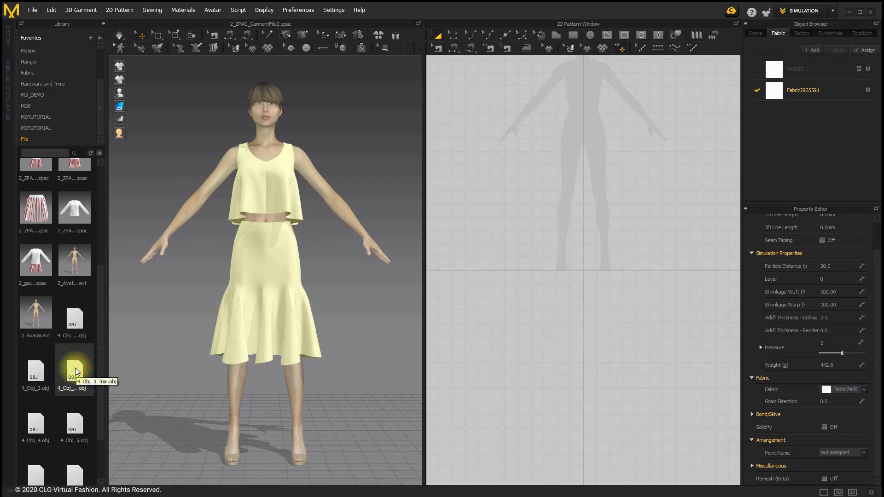
drag(75, 368, 382, 163)
click(462, 293)
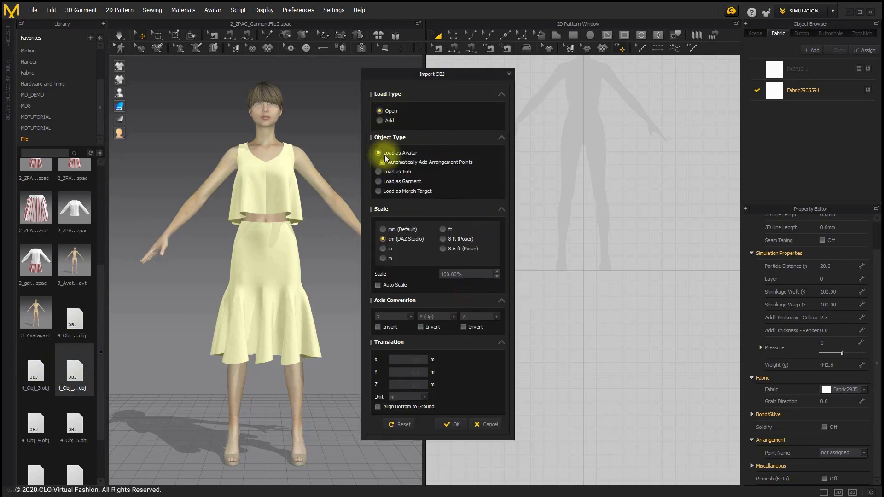
click(386, 172)
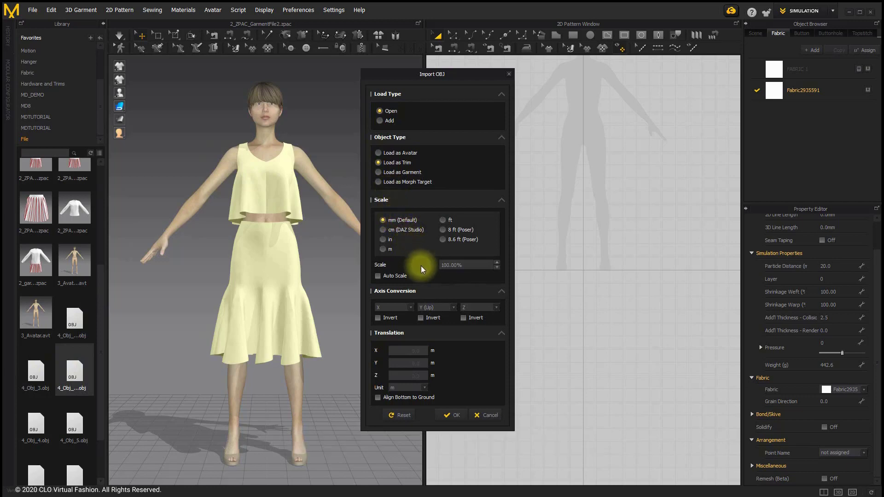
click(451, 416)
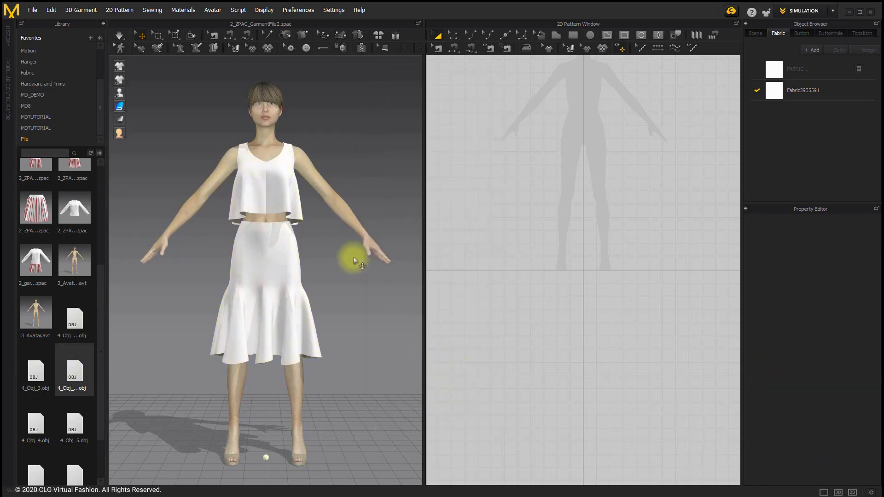
Glue the trim to the upper chest of the white top near the shoulder and briefly simulate the garment
click(267, 458)
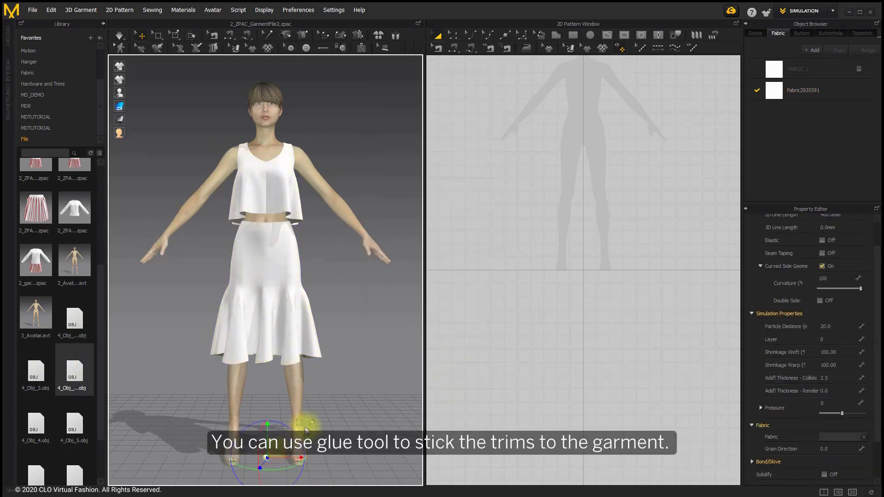
click(244, 155)
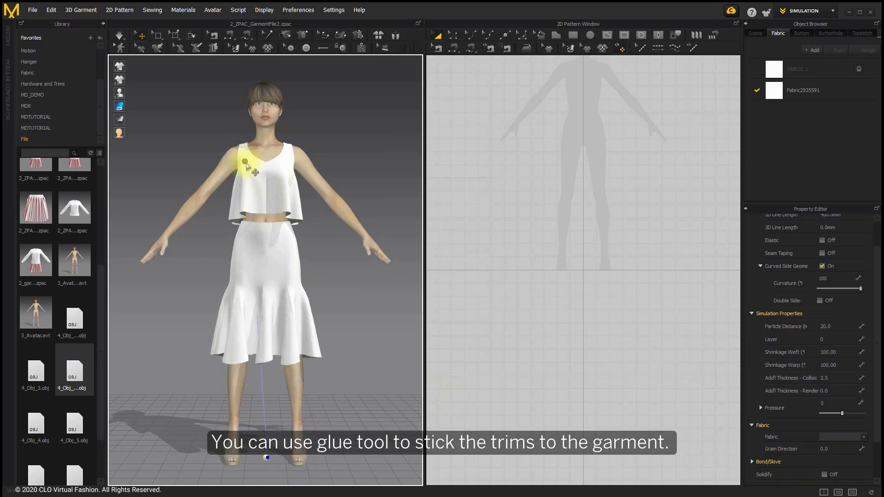
click(248, 159)
click(355, 140)
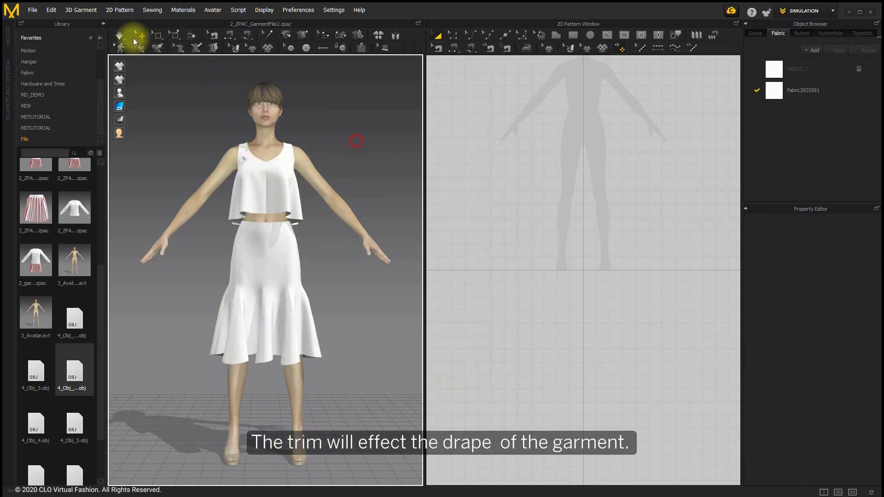
click(114, 34)
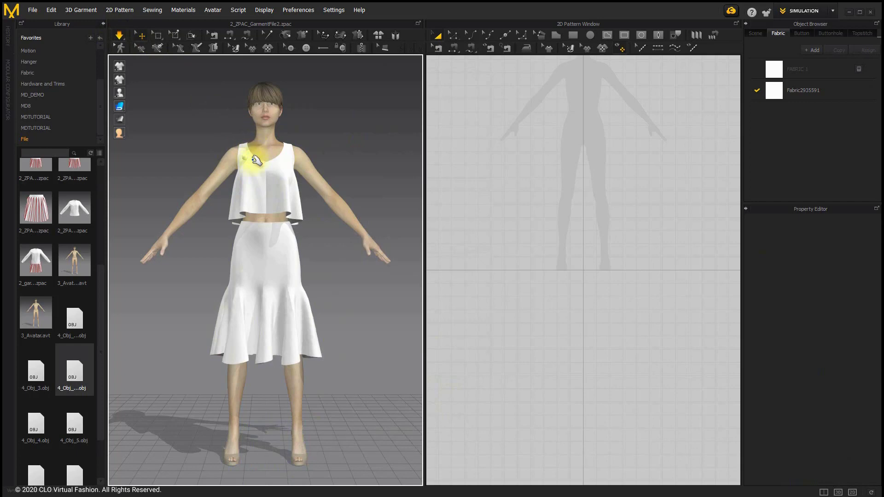
click(119, 34)
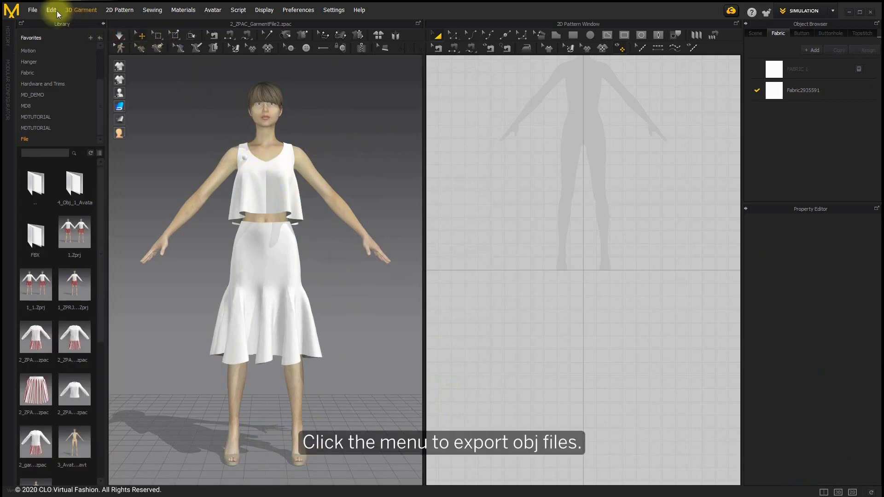
Export all patterns, avatars, graphics and trims to 4_Obj_4.obj as a single, unwelded, thin object at mm scale
click(32, 10)
mouse_move(57, 131)
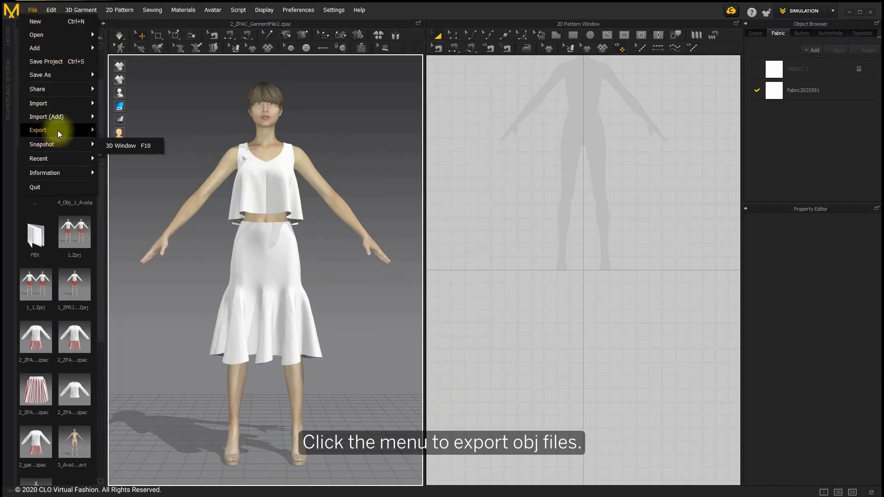
click(110, 129)
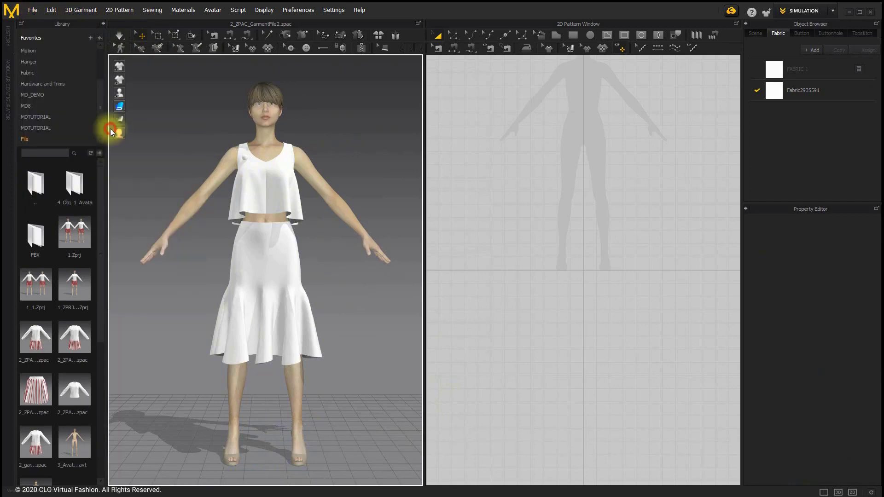
click(256, 77)
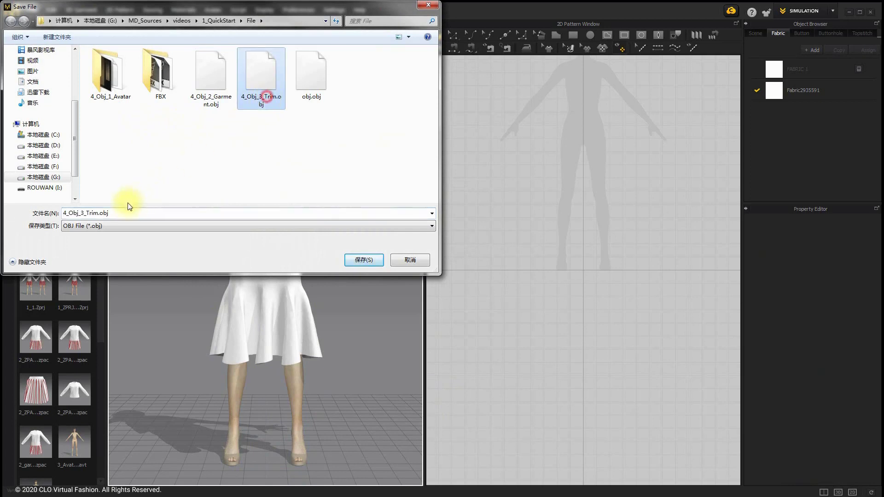
click(100, 213)
drag(100, 213, 81, 212)
text(all)
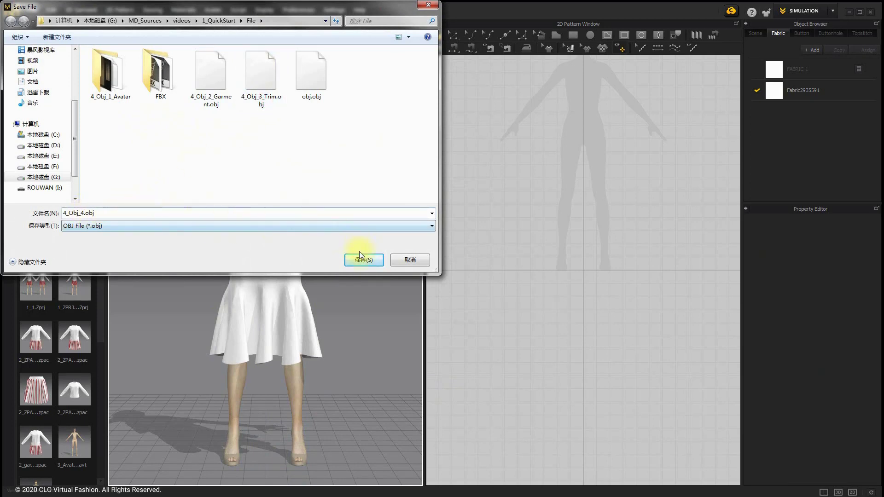
click(360, 256)
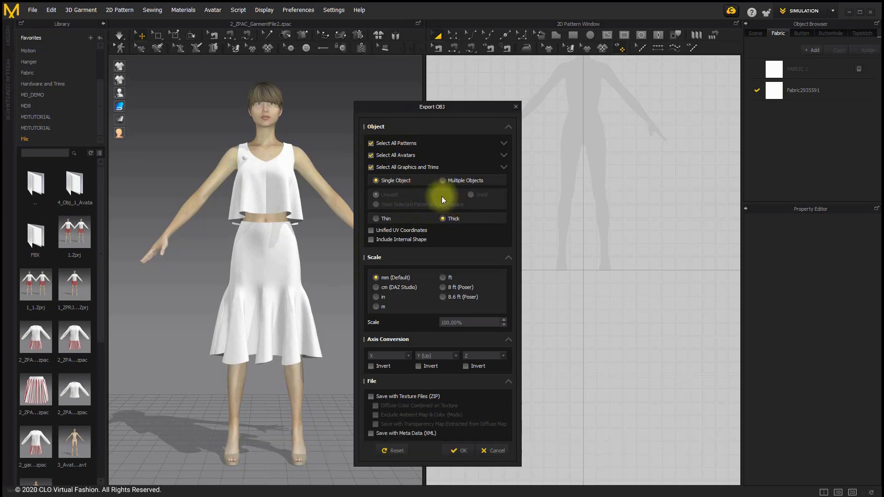
click(386, 219)
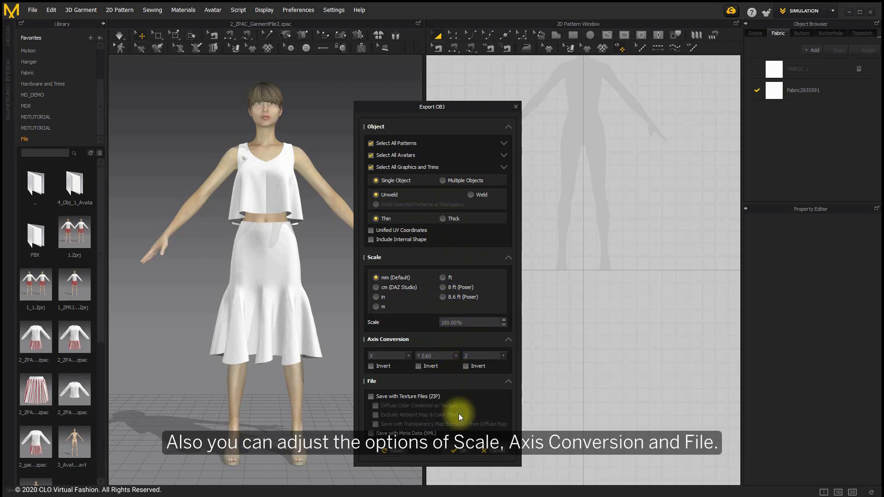
click(460, 450)
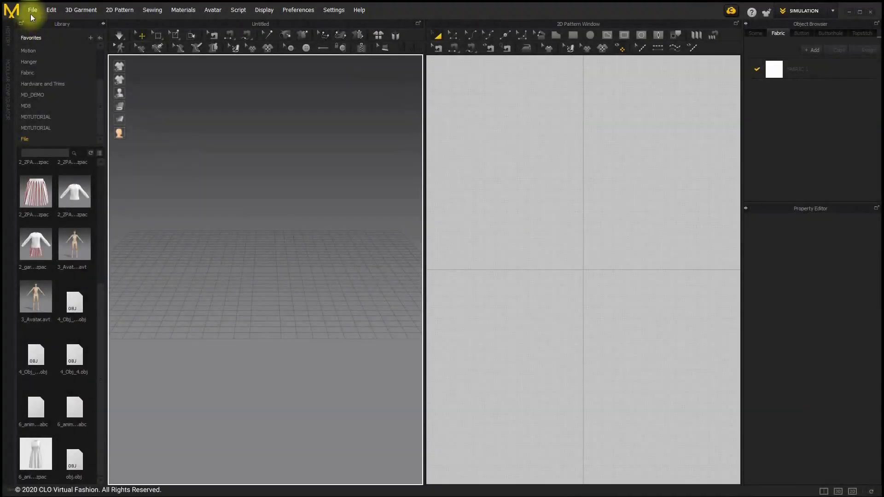
Import 1.fbx with camera, animation, cache animation and automatic arrangement points included, using Auto Scale
click(32, 10)
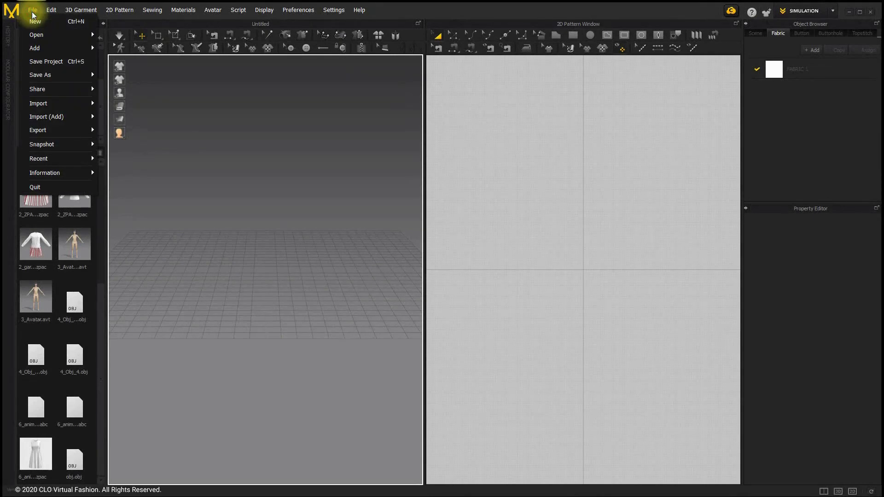
mouse_move(50, 94)
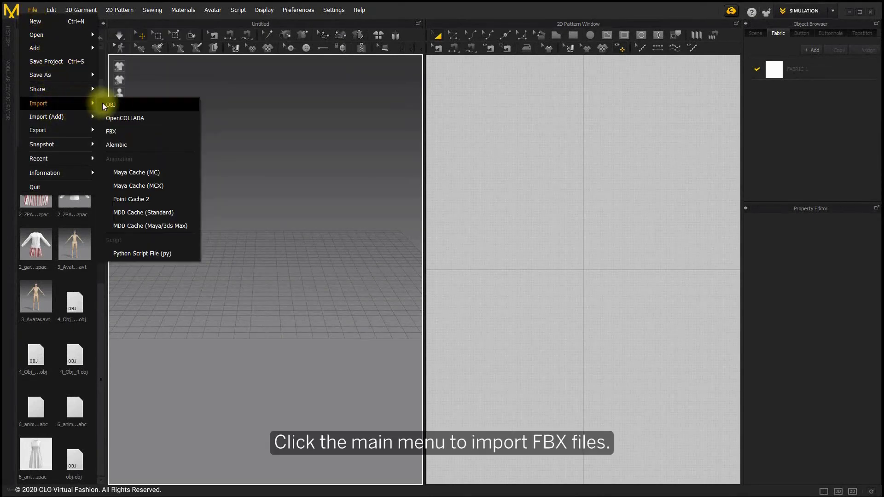
click(124, 136)
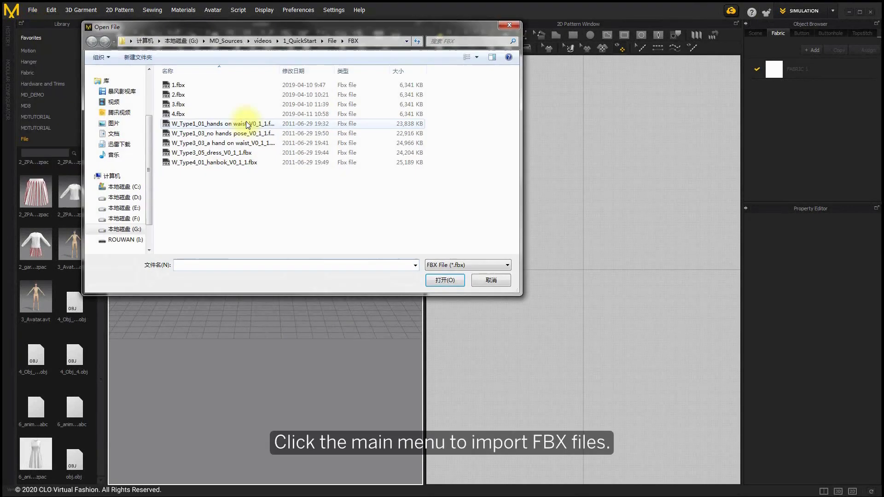
click(202, 87)
double_click(203, 87)
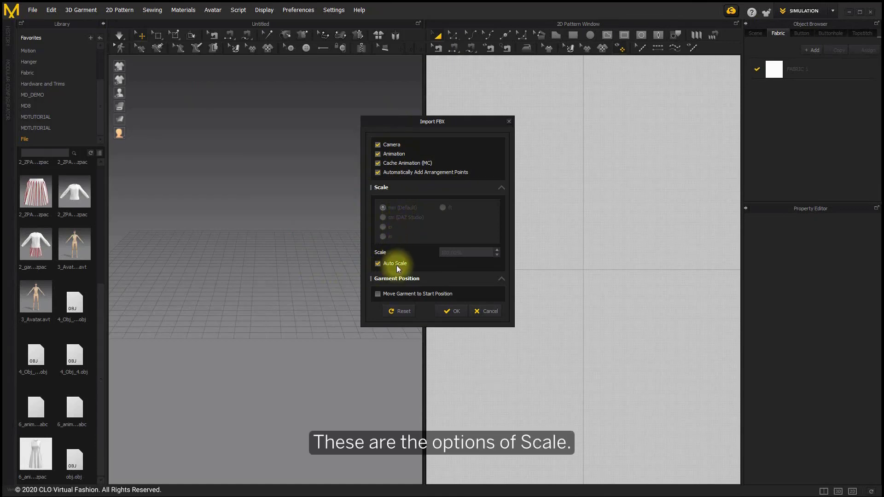
click(442, 307)
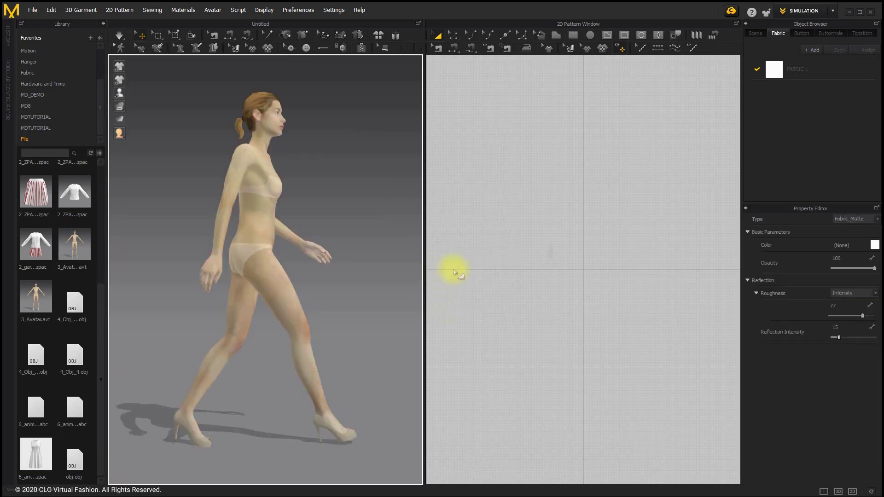
Export the walking avatar as an FBX file named 5, as a single welded object at mm scale with absolute texture paths
scroll(349, 223, down, 2)
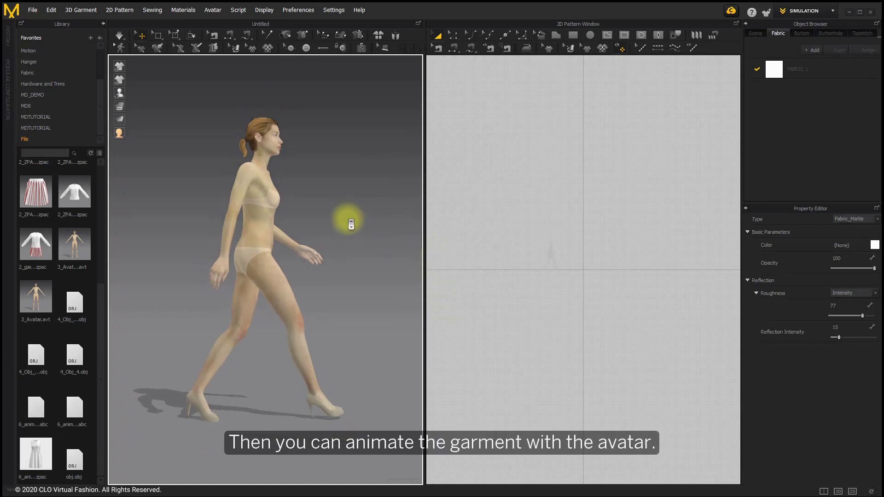
scroll(351, 224, down, 3)
middle_drag(351, 224, 331, 221)
scroll(191, 122, up, 1)
click(32, 10)
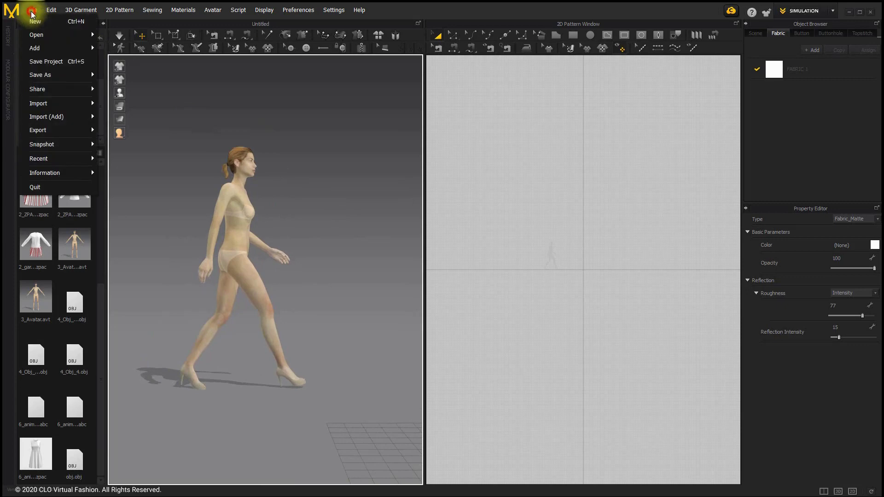
mouse_move(52, 130)
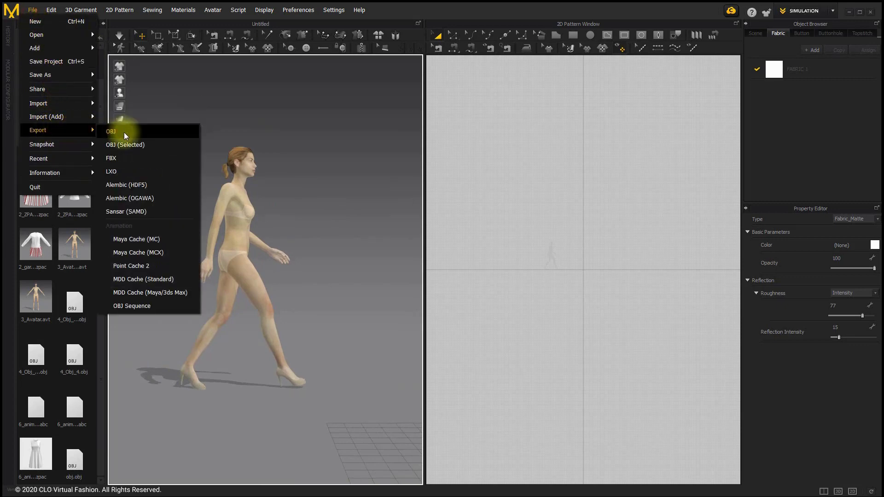
click(115, 158)
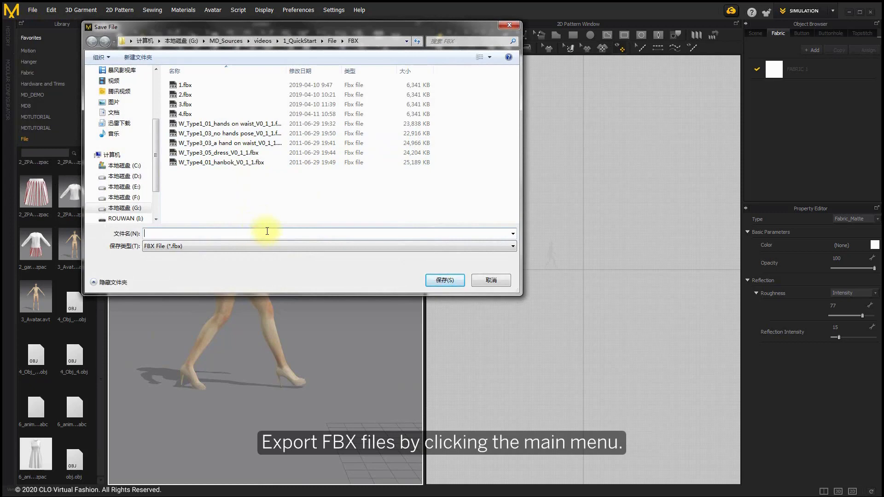
text(5)
key(Return)
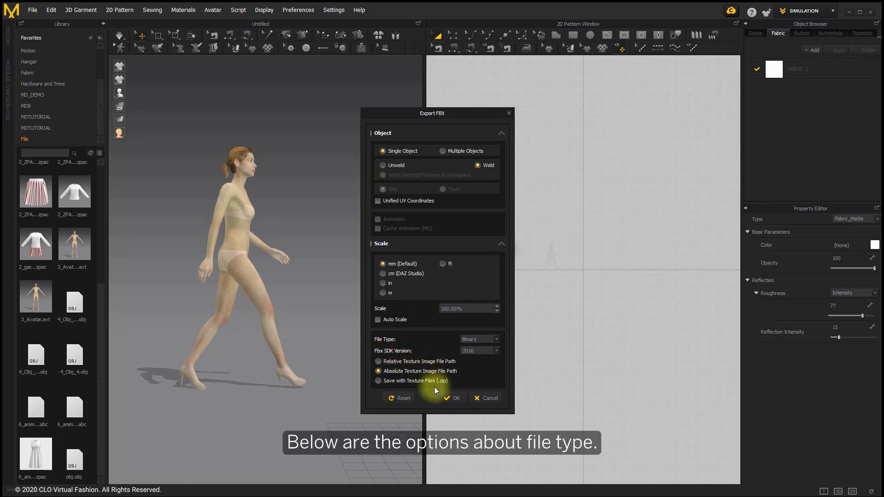
click(449, 396)
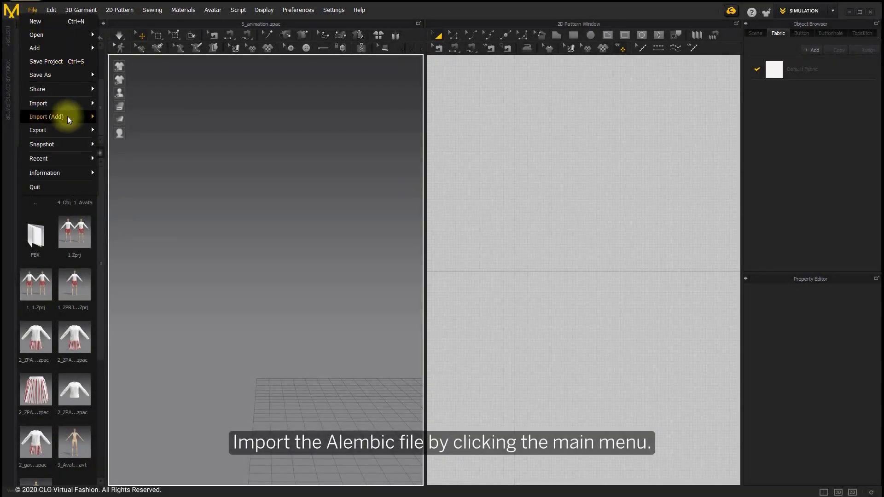
Import the Alembic animation file at 30 FPS and mm scale
mouse_move(70, 105)
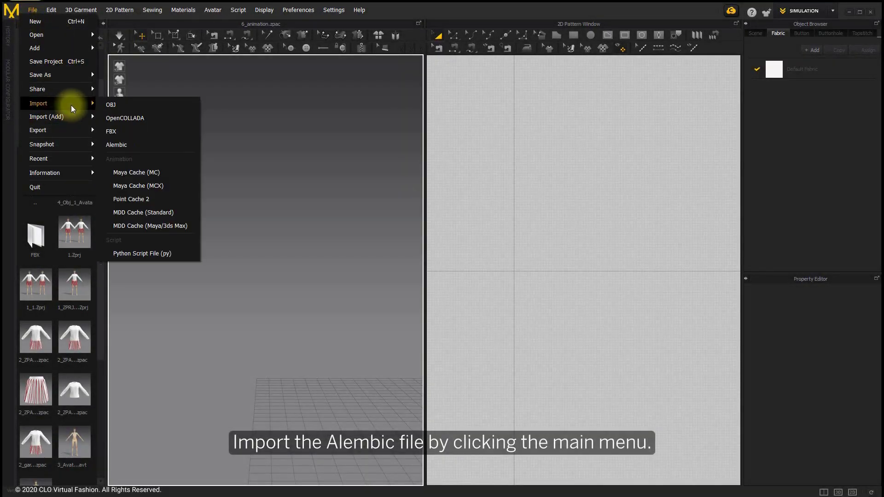
click(126, 143)
double_click(219, 74)
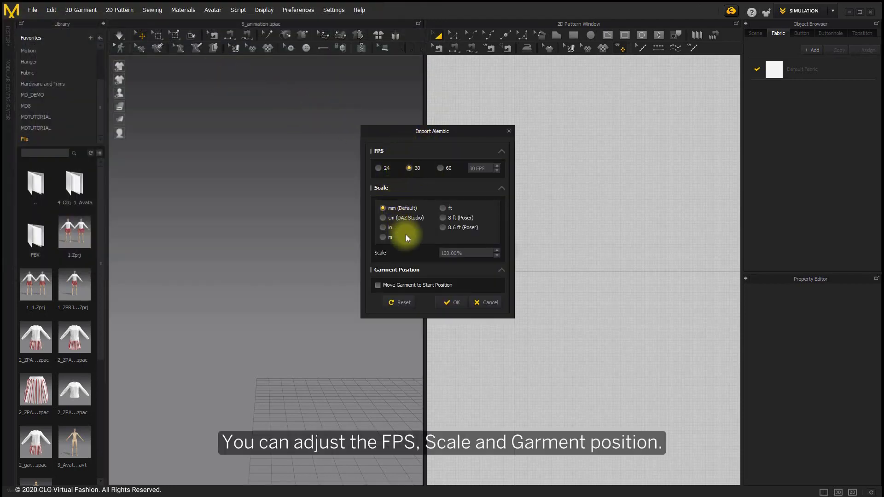
click(448, 302)
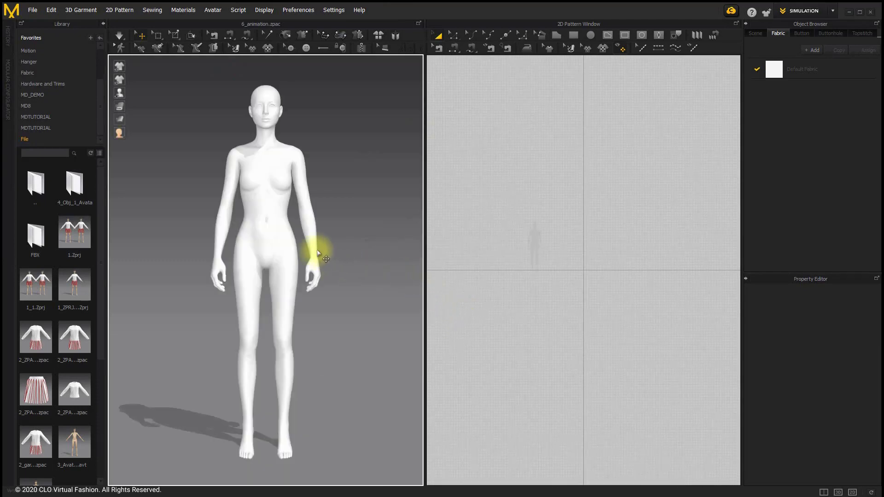
Export the avatar as the Alembic (HDF5) file 6_animation3.abc, unwelded with avatar shape included, at 30 FPS and mm scale
click(32, 9)
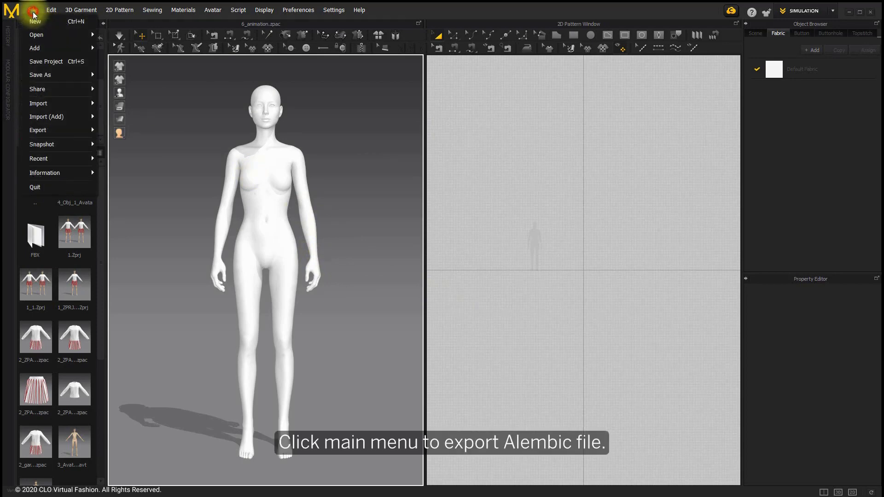
mouse_move(51, 133)
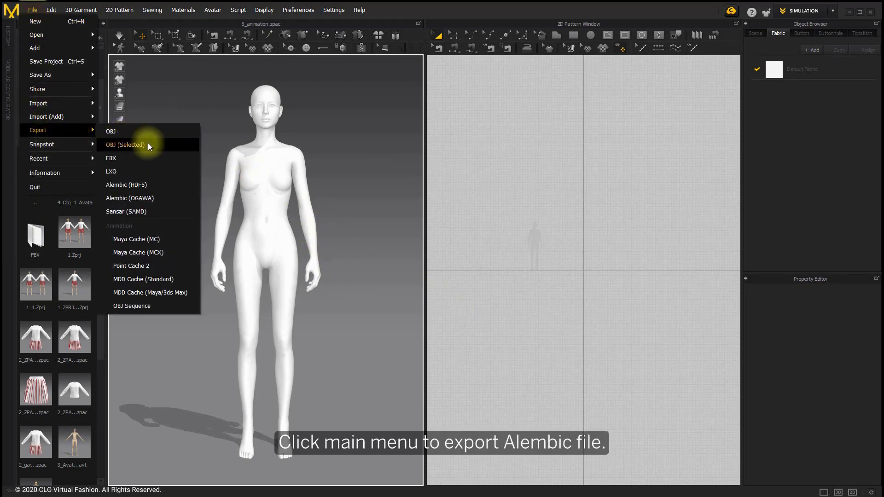
click(143, 185)
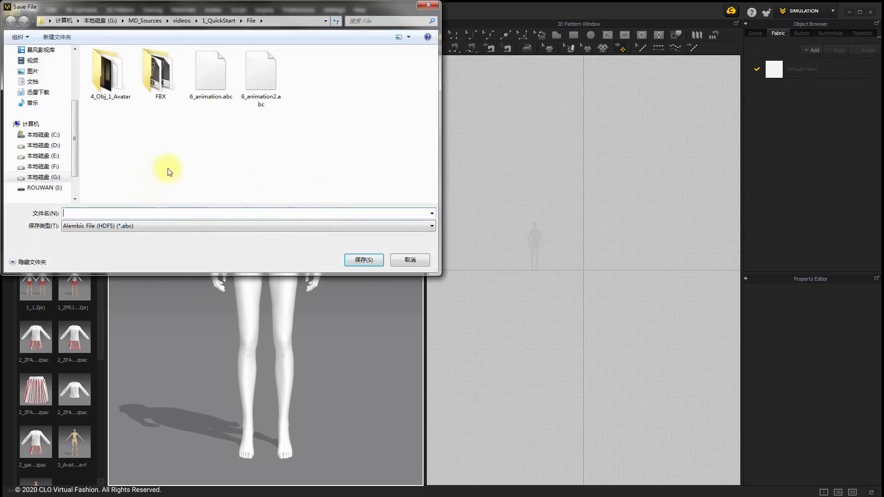
click(217, 78)
double_click(95, 212)
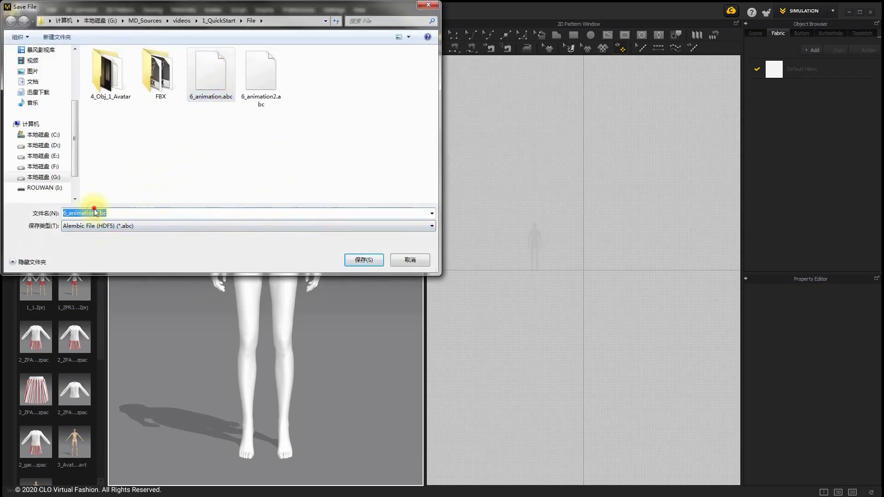
click(96, 212)
text(3)
click(372, 259)
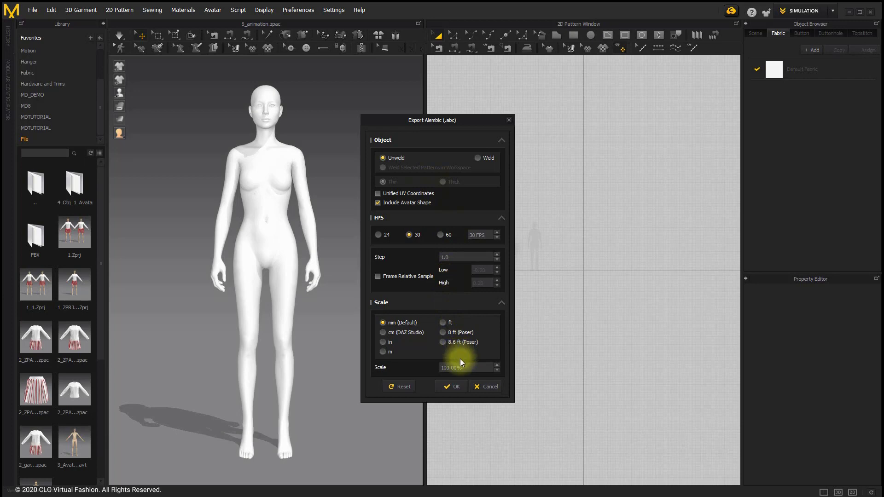
click(455, 387)
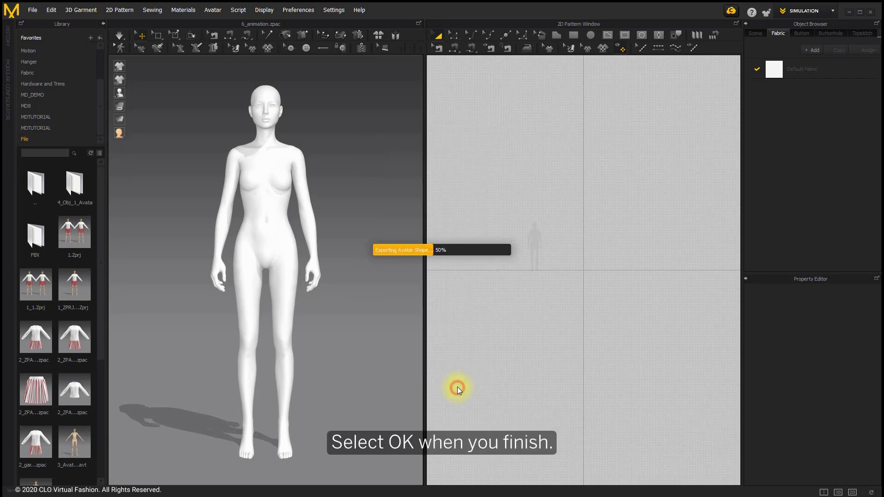